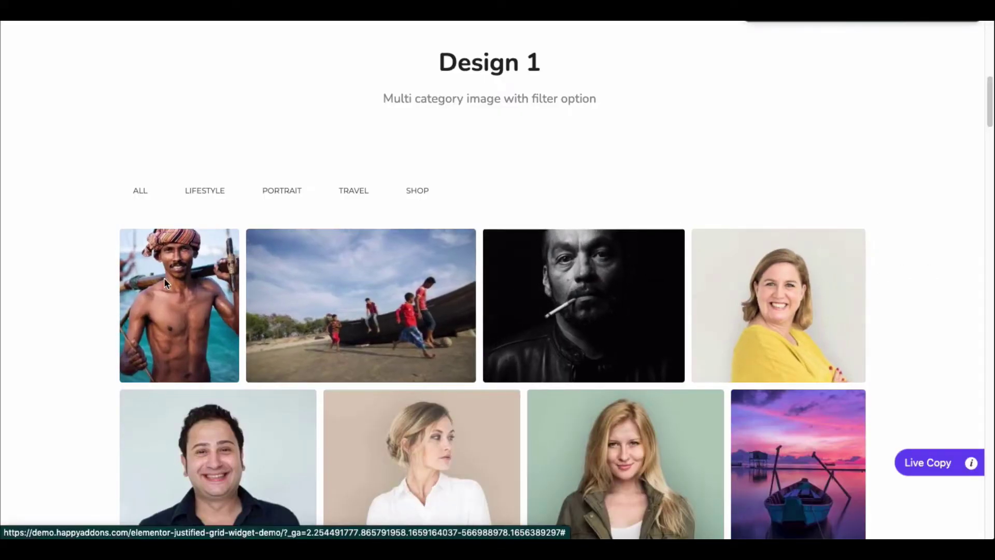
pyautogui.scroll(-3, 930, 258)
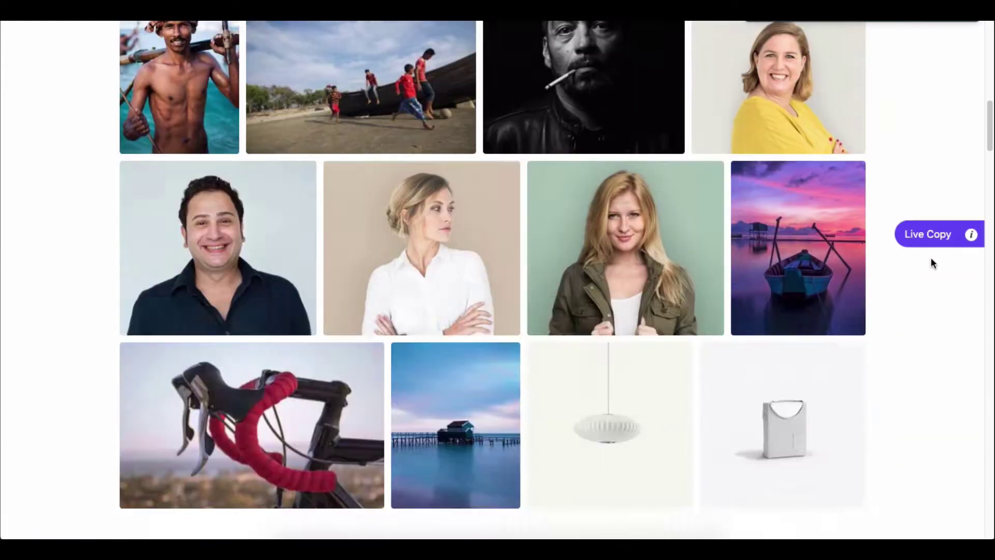
pyautogui.scroll(-1, 931, 257)
pyautogui.scroll(-4, 931, 257)
pyautogui.scroll(-3, 932, 264)
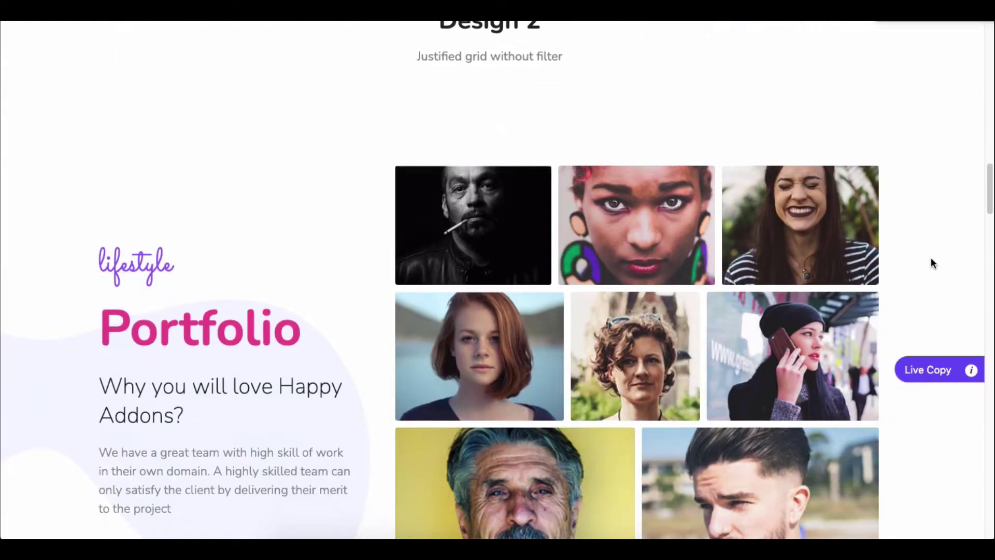
pyautogui.scroll(-3, 932, 264)
pyautogui.scroll(-4, 932, 264)
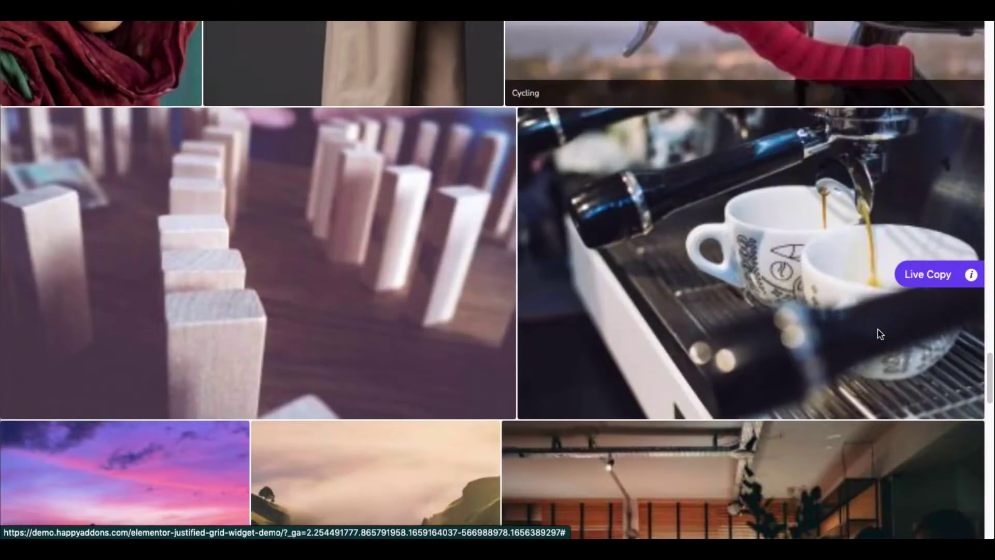
pyautogui.scroll(-5, 878, 335)
pyautogui.scroll(-3, 878, 334)
pyautogui.scroll(-3, 878, 334)
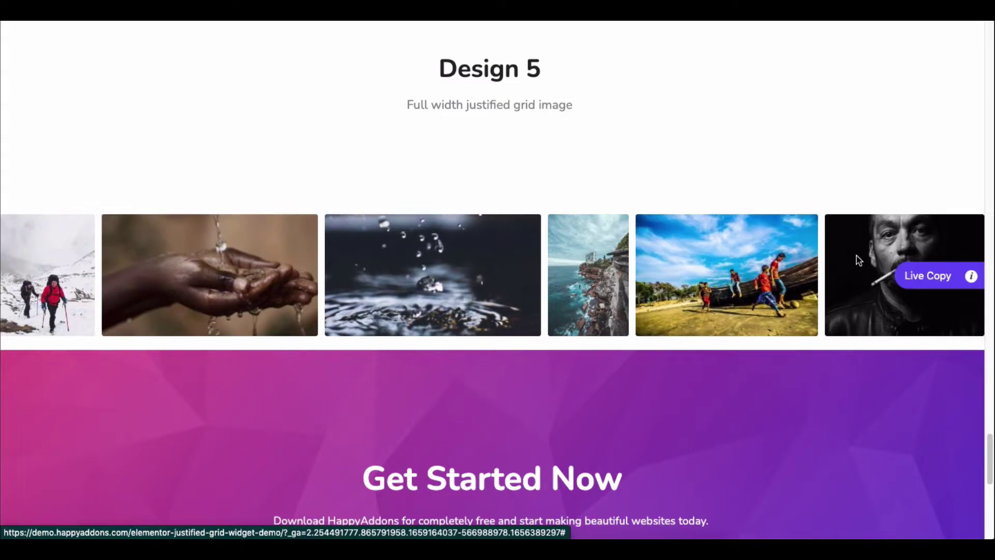
pyautogui.scroll(5, 857, 257)
pyautogui.scroll(5, 856, 254)
pyautogui.scroll(5, 856, 254)
pyautogui.scroll(5, 856, 254)
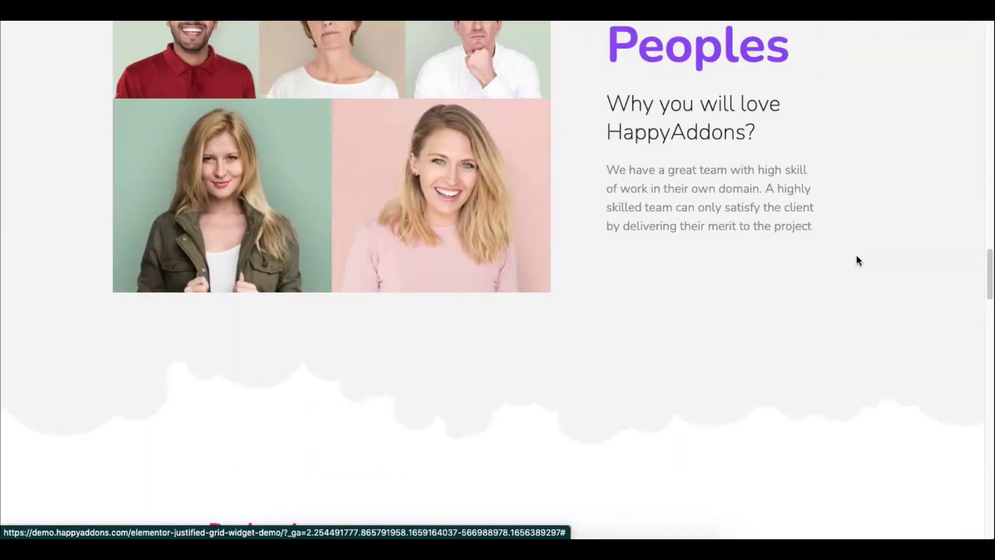
pyautogui.scroll(5, 857, 255)
pyautogui.scroll(5, 856, 254)
pyautogui.scroll(5, 857, 260)
pyautogui.scroll(5, 857, 260)
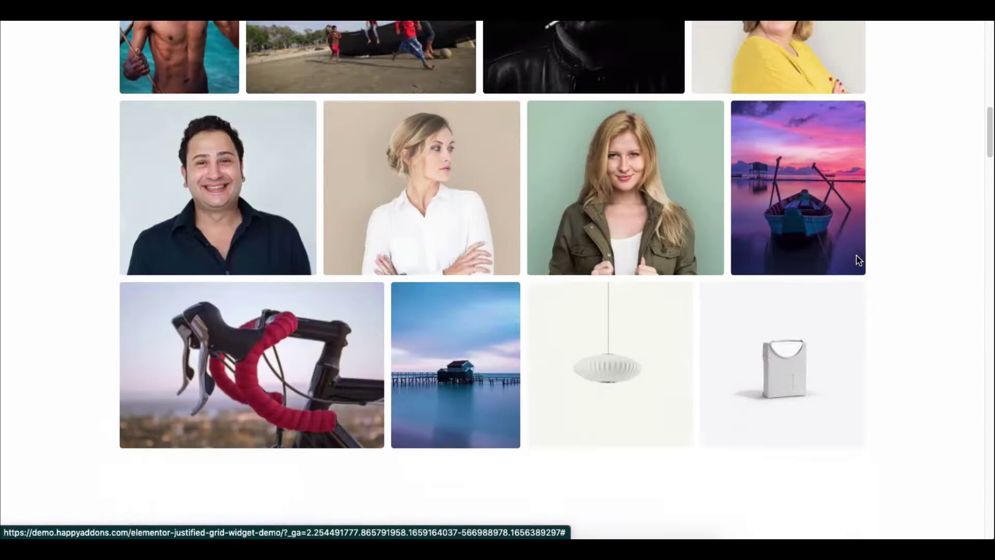
pyautogui.scroll(2, 858, 260)
pyautogui.scroll(5, 857, 261)
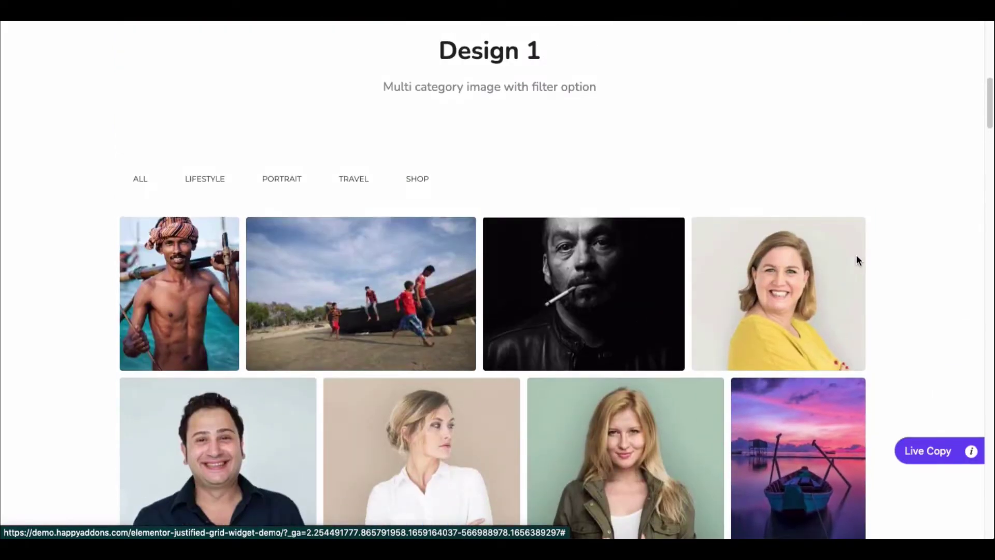
pyautogui.scroll(5, 898, 286)
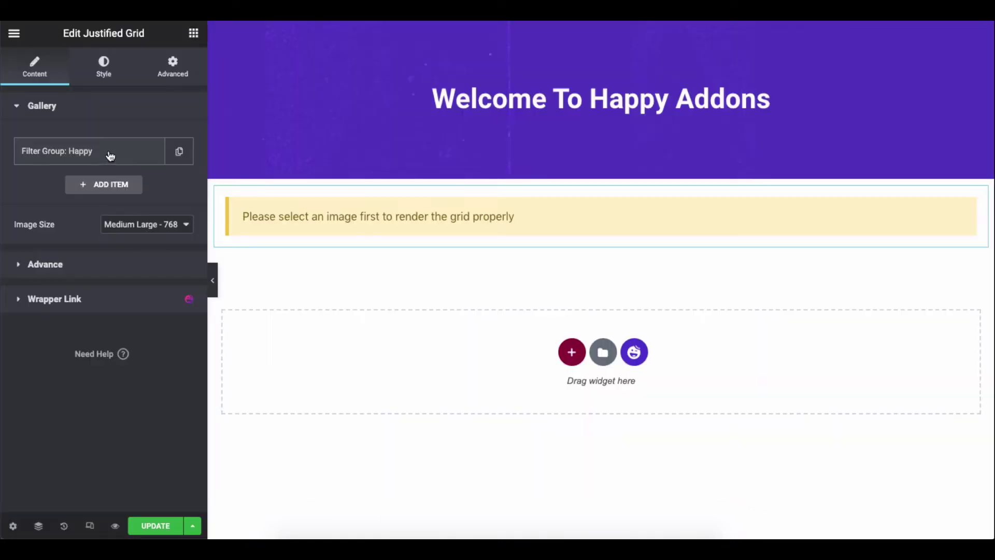
# Add a second filter group and fill the Happy group with four photos.
pyautogui.click(114, 187)
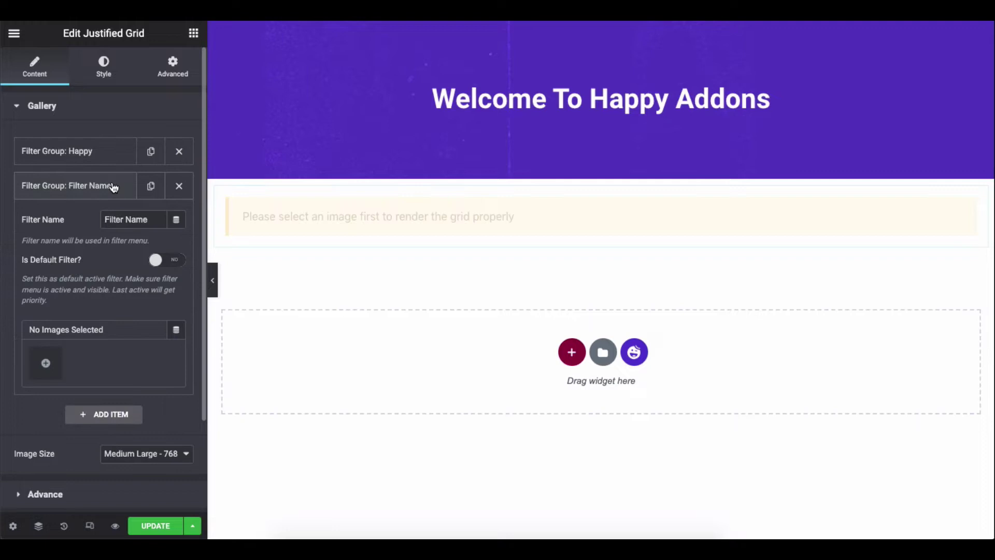
pyautogui.click(114, 187)
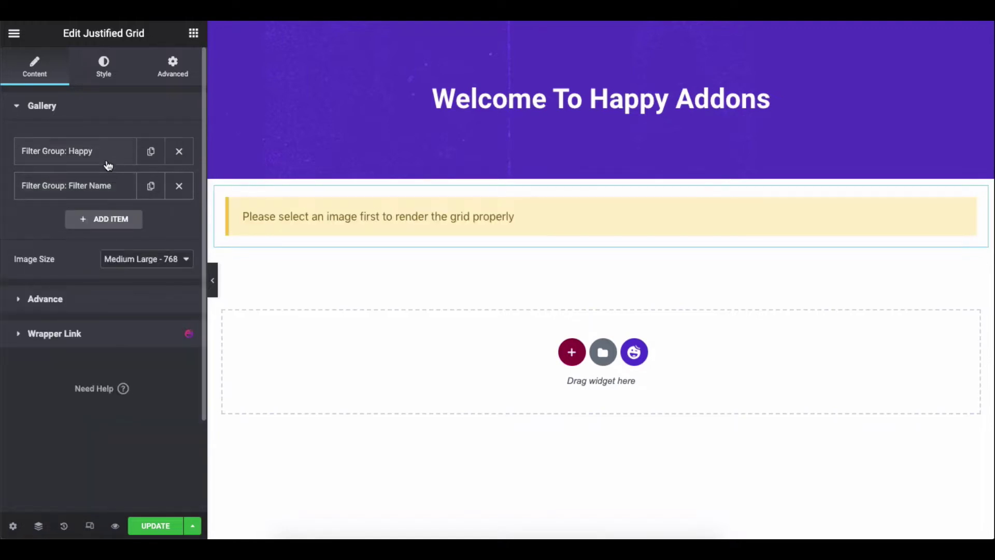
pyautogui.click(107, 160)
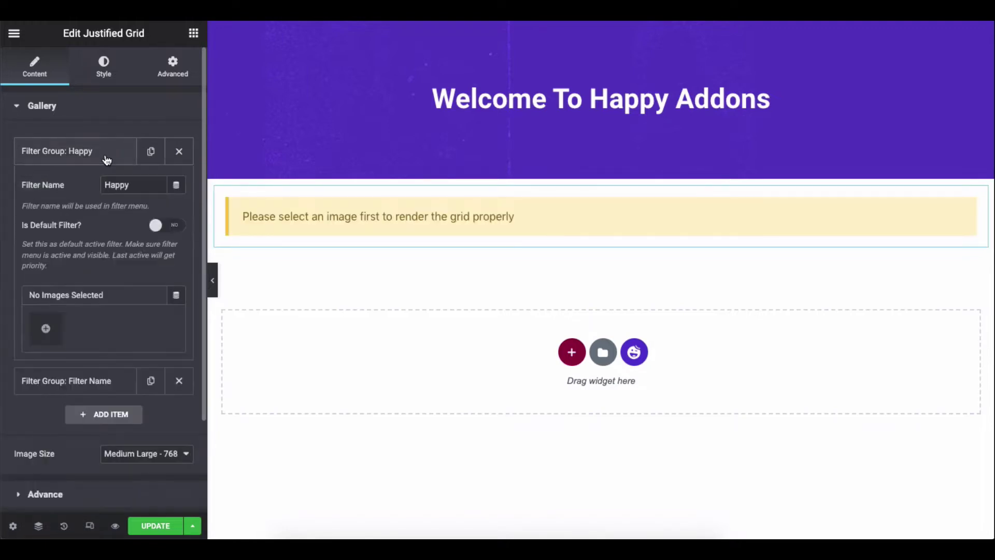
pyautogui.click(46, 330)
pyautogui.click(410, 304)
pyautogui.scroll(-3, 411, 304)
pyautogui.click(213, 237)
pyautogui.click(311, 165)
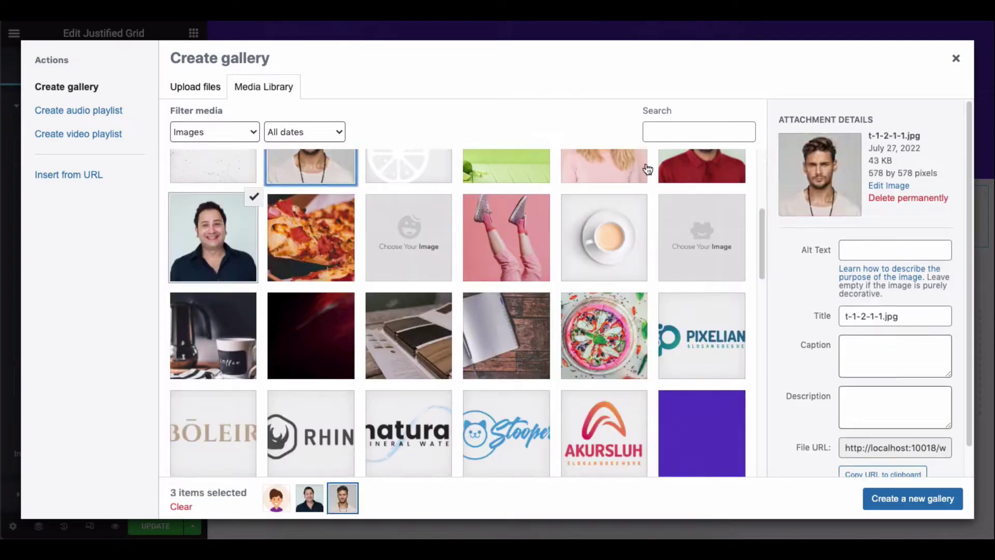
pyautogui.click(700, 166)
pyautogui.click(913, 498)
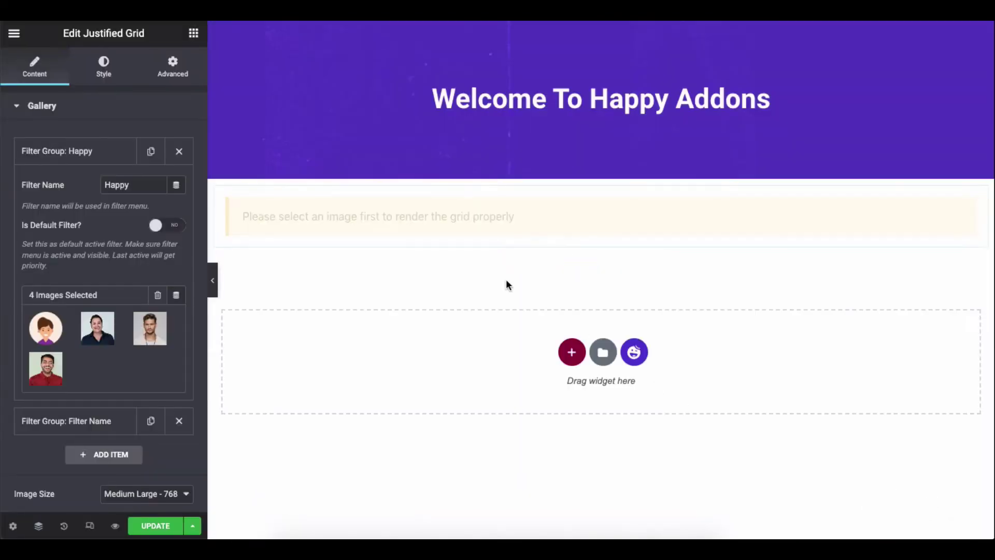
# Insert a gallery of five photos into the second filter group.
pyautogui.click(55, 150)
pyautogui.click(59, 185)
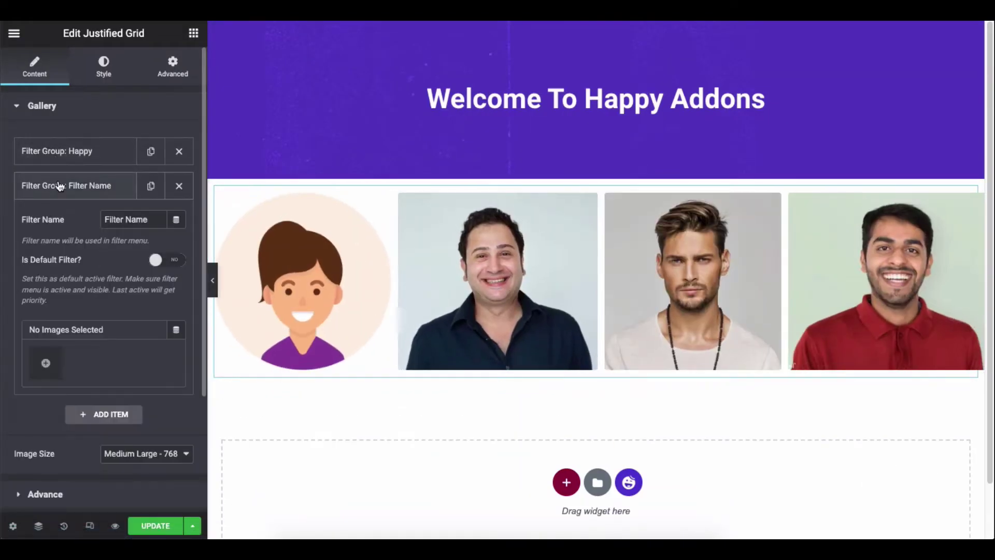
pyautogui.click(46, 363)
pyautogui.scroll(-5, 367, 349)
pyautogui.click(213, 346)
pyautogui.click(213, 437)
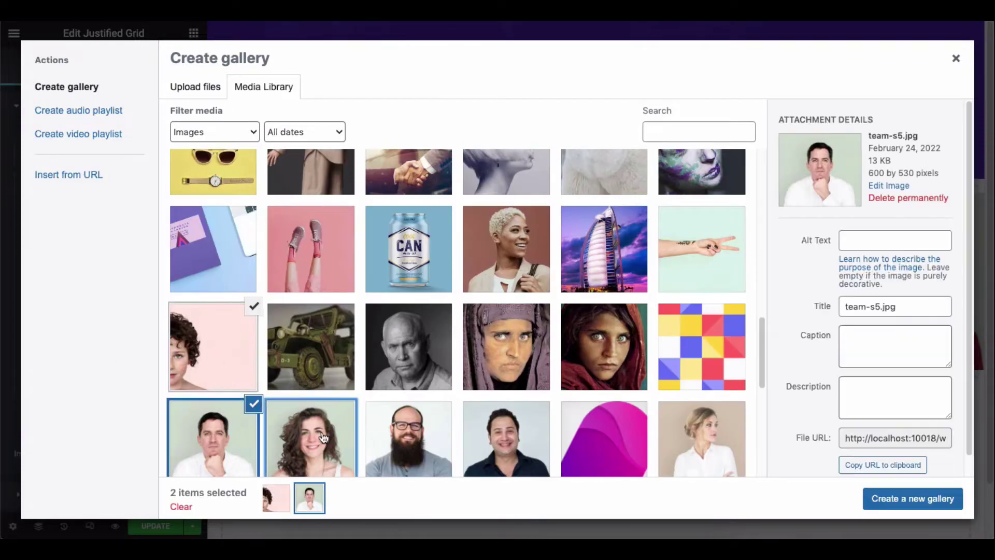
pyautogui.click(311, 438)
pyautogui.click(506, 438)
pyautogui.click(408, 438)
pyautogui.click(912, 498)
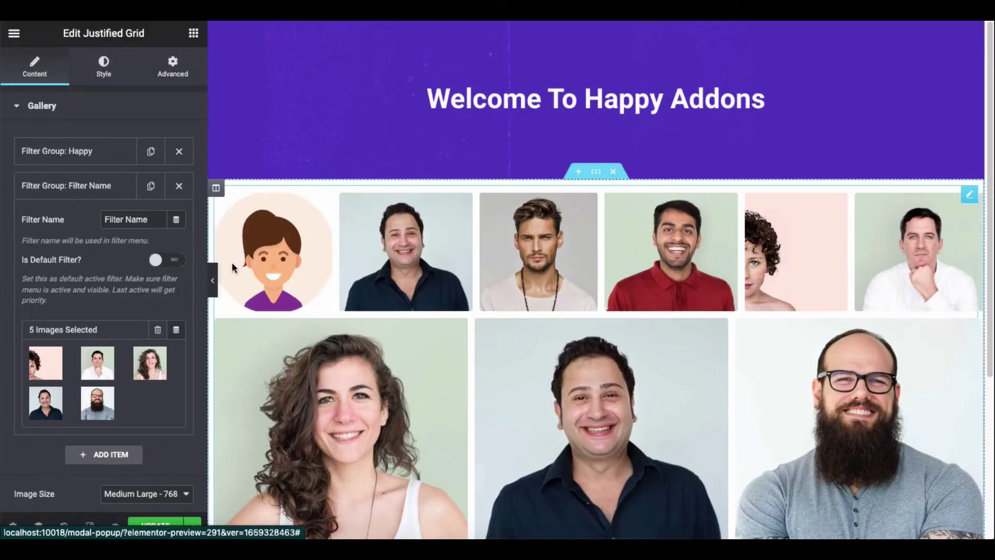
# Make the Happy group the default active filter.
pyautogui.click(158, 260)
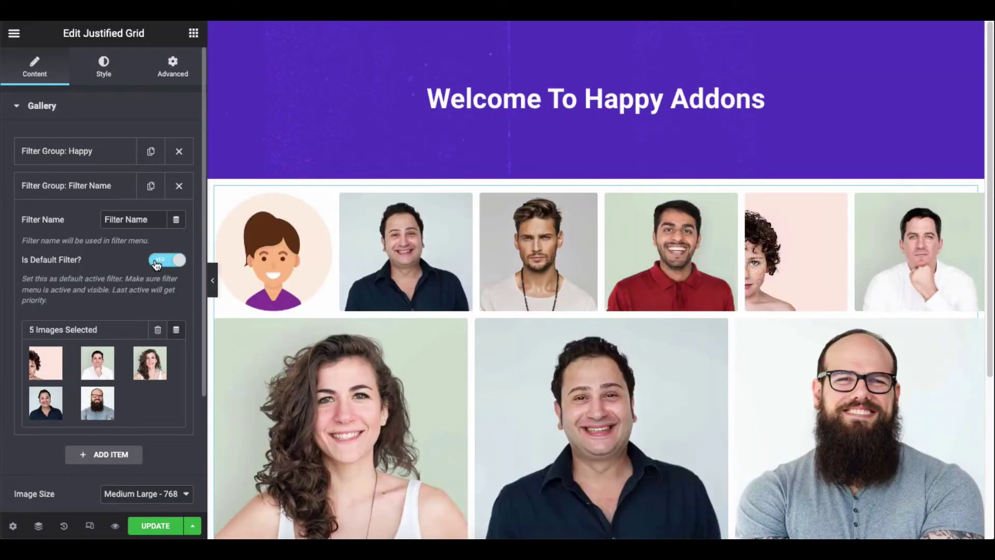
pyautogui.click(101, 156)
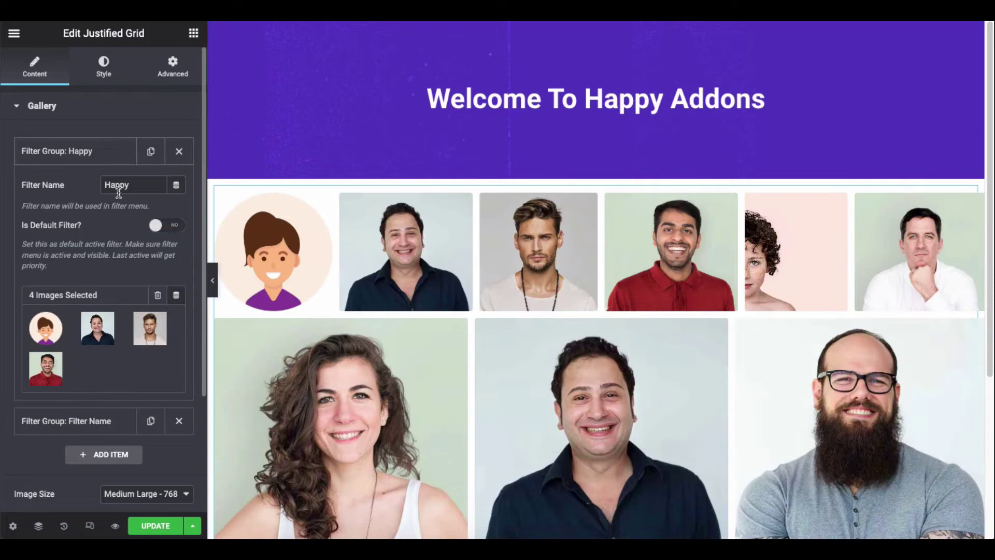
pyautogui.click(158, 225)
pyautogui.scroll(-2, 512, 286)
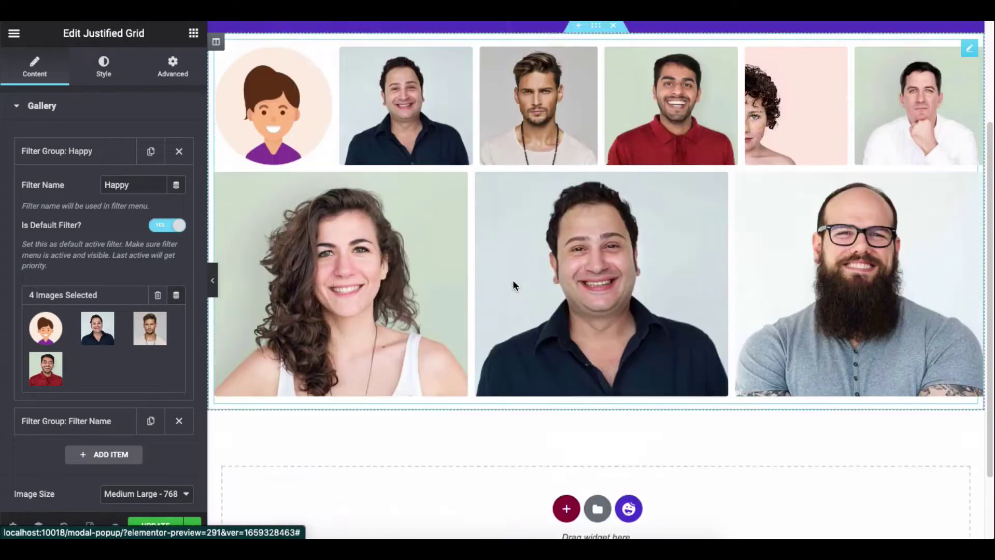
pyautogui.scroll(2, 512, 285)
pyautogui.click(65, 155)
# Add an empty third filter group and review the image size choices.
pyautogui.click(110, 219)
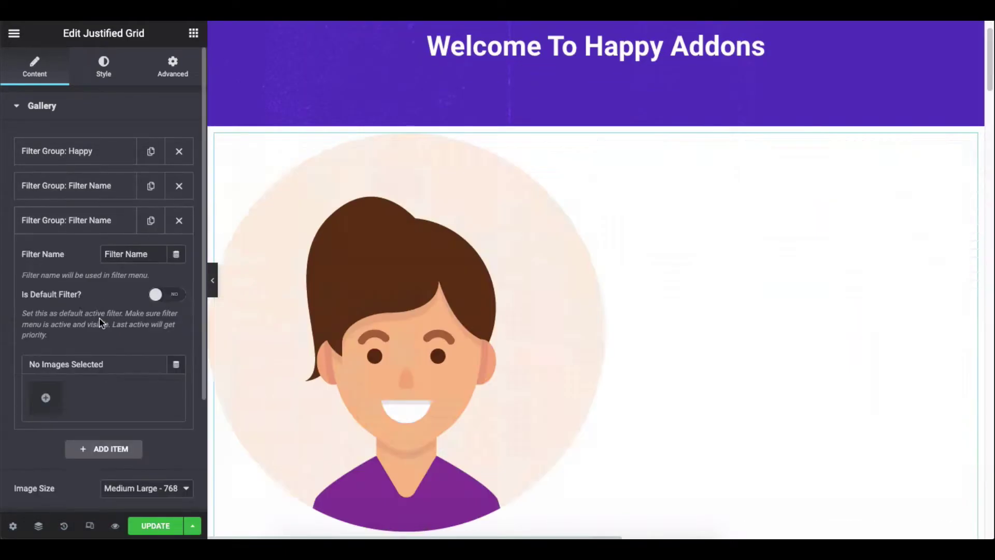
pyautogui.click(66, 220)
pyautogui.click(147, 293)
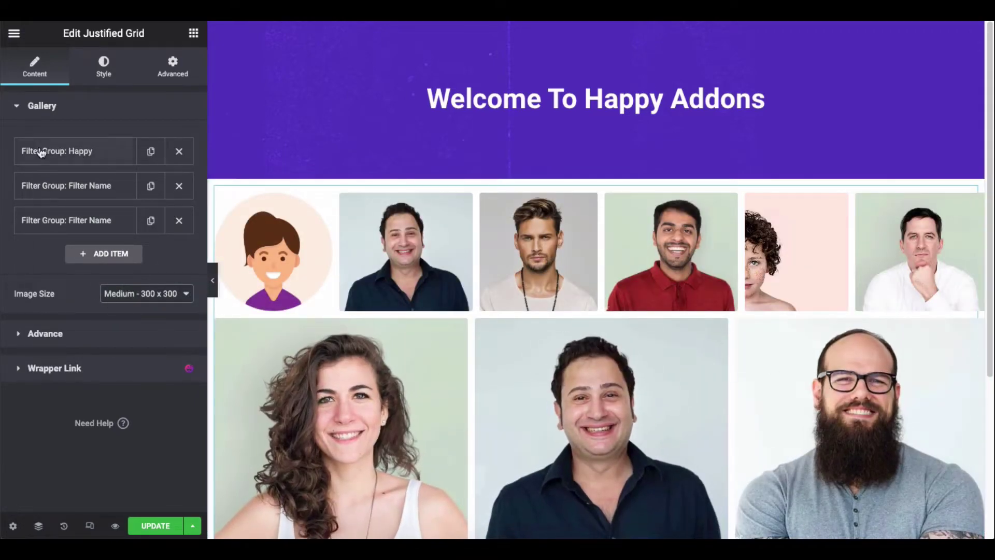
pyautogui.click(35, 106)
pyautogui.click(101, 69)
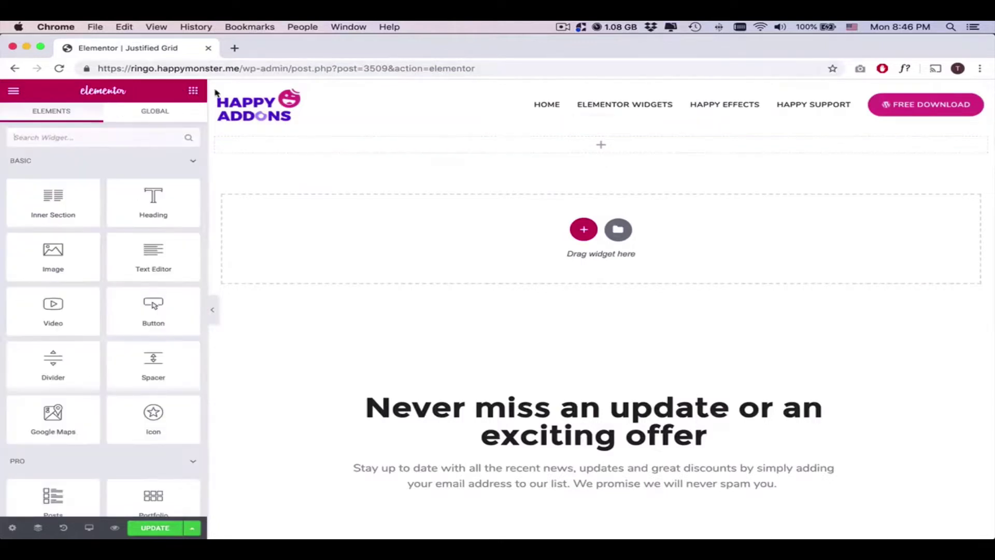
pyautogui.scroll(-5, 109, 203)
pyautogui.scroll(-5, 109, 202)
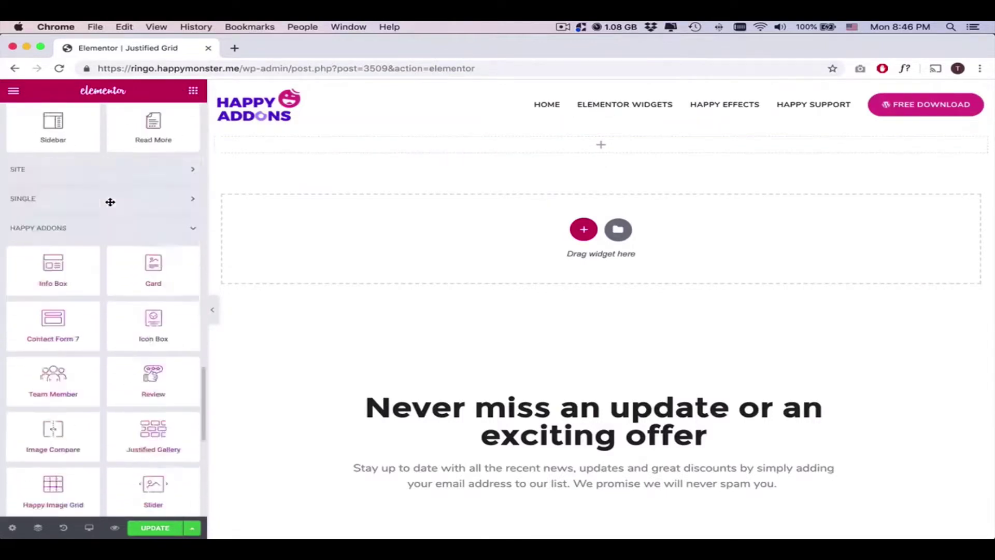
pyautogui.scroll(-5, 178, 329)
pyautogui.scroll(4, 160, 326)
pyautogui.scroll(2, 159, 326)
pyautogui.scroll(2, 151, 388)
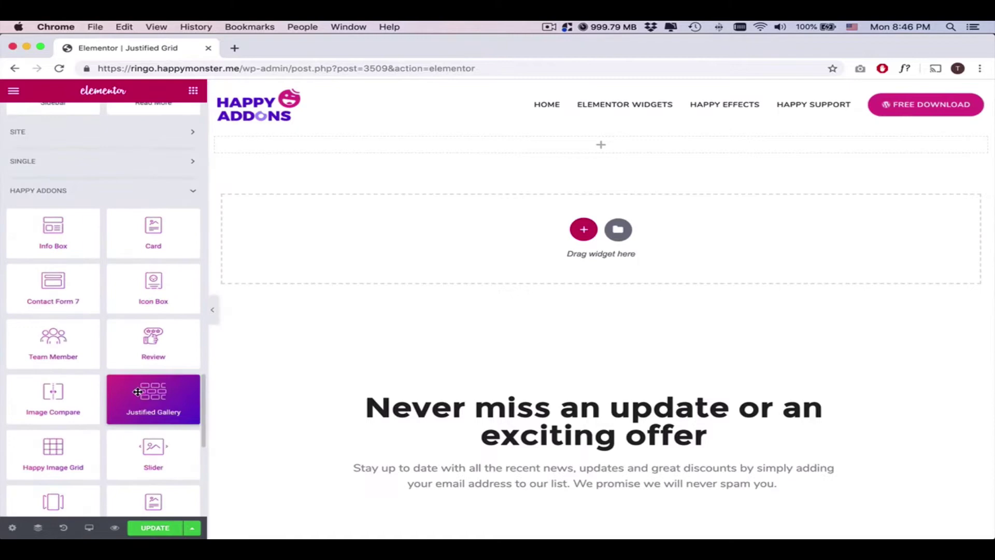
pyautogui.moveTo(150, 398); pyautogui.dragTo(618, 146)
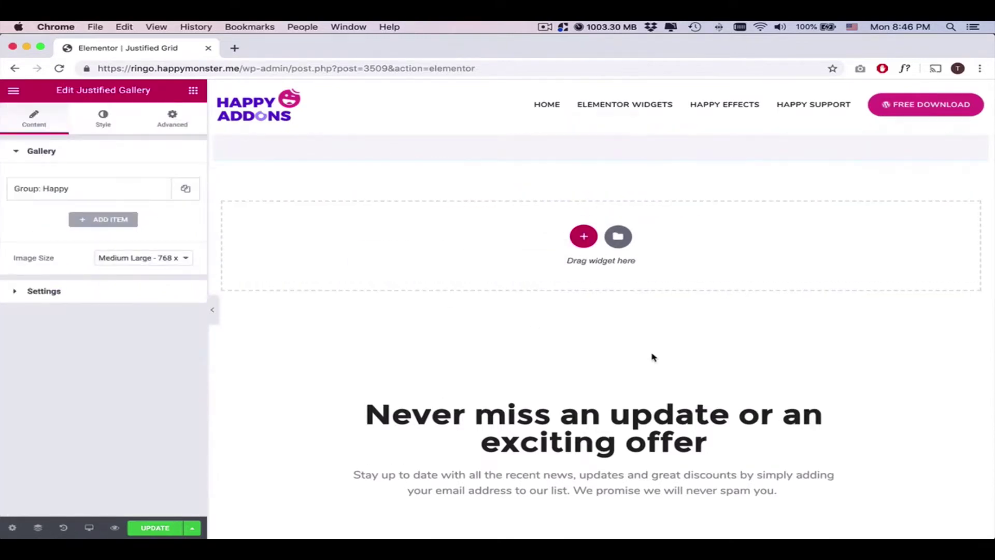
pyautogui.moveTo(498, 148)
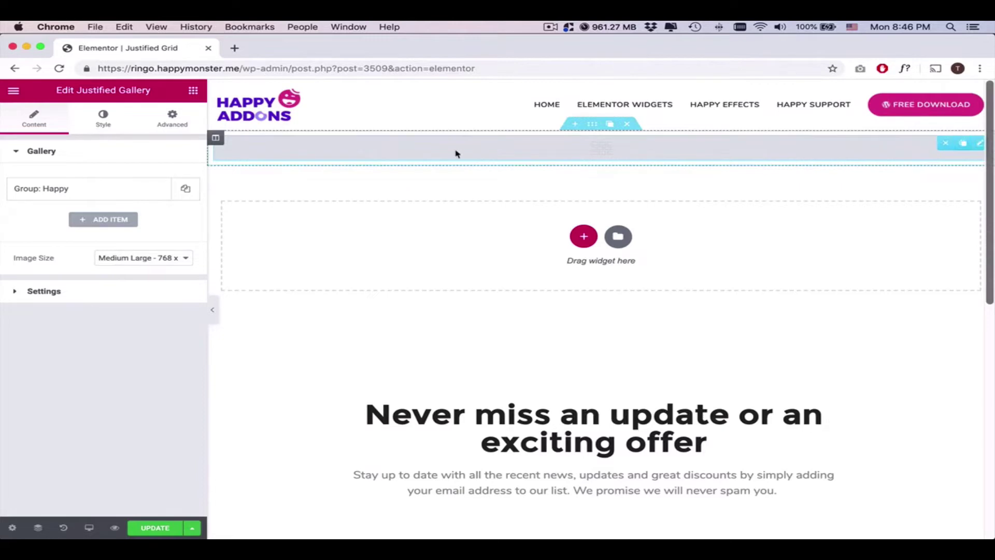
# Change the 'Happy' filter name to 'Lifestyle' and bring up its media library.
pyautogui.click(92, 195)
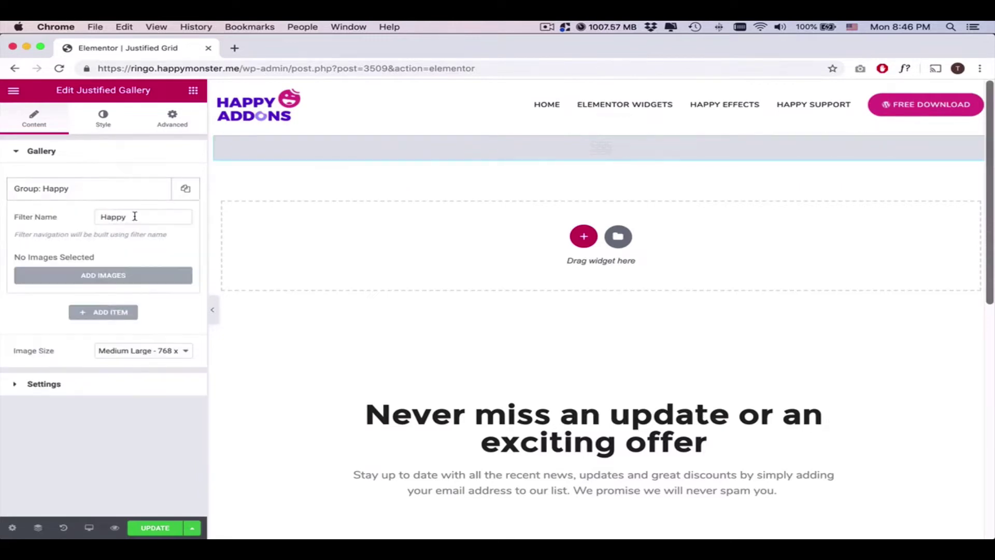
pyautogui.write('Lifestyle')
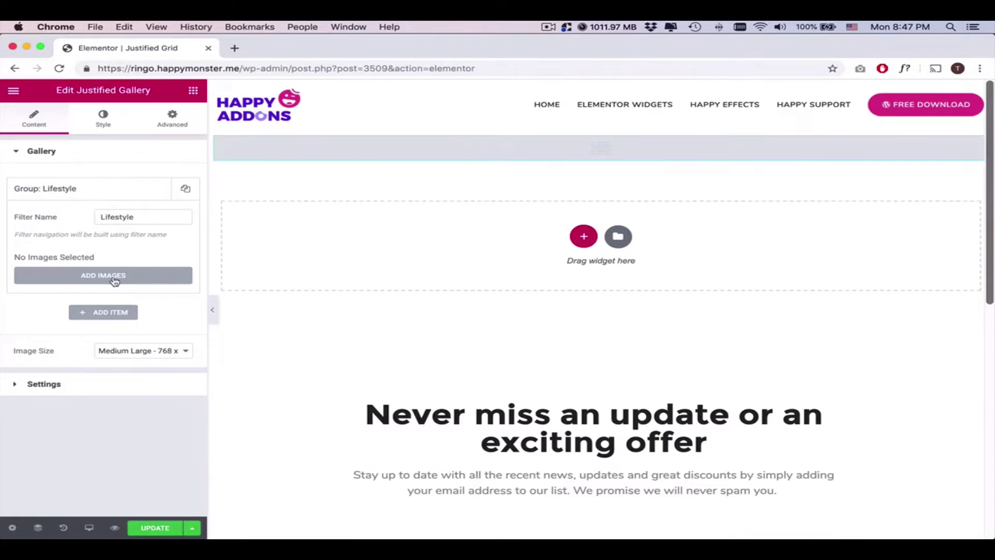
pyautogui.click(114, 279)
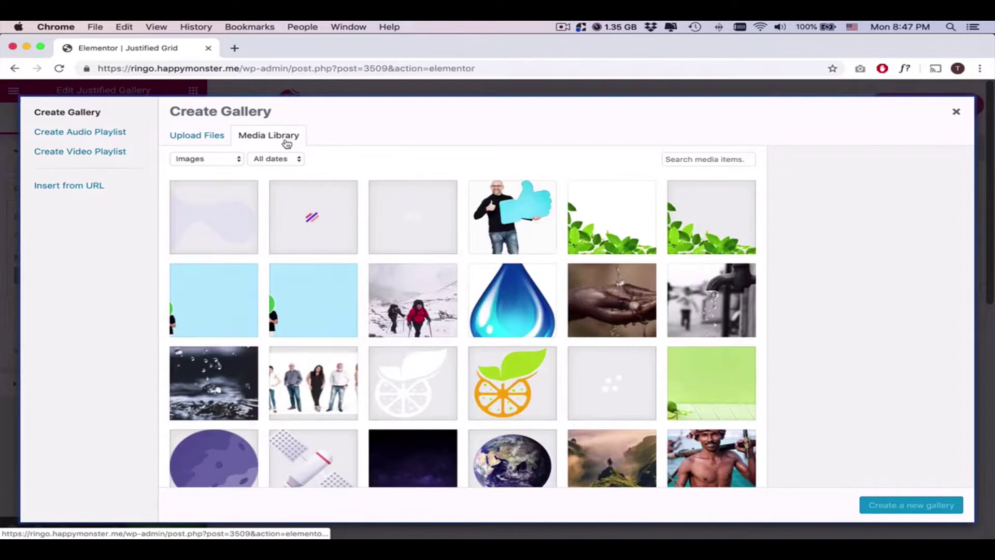
pyautogui.scroll(-3, 464, 293)
# Insert travel6, Team-Member02 and Team-Member03 as the Lifestyle group's gallery.
pyautogui.click(692, 336)
pyautogui.scroll(-2, 592, 335)
pyautogui.scroll(-2, 592, 335)
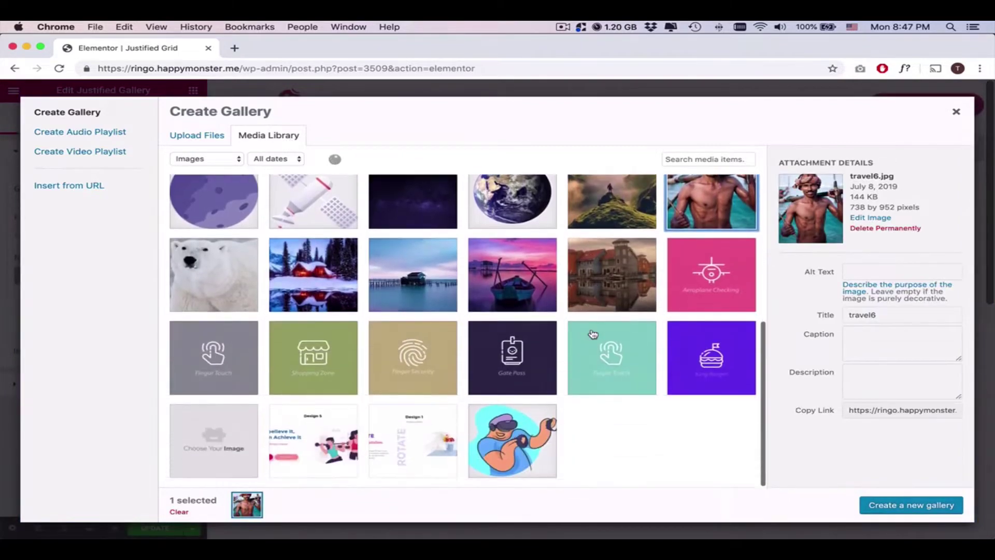
pyautogui.scroll(-5, 575, 326)
pyautogui.scroll(-2, 542, 316)
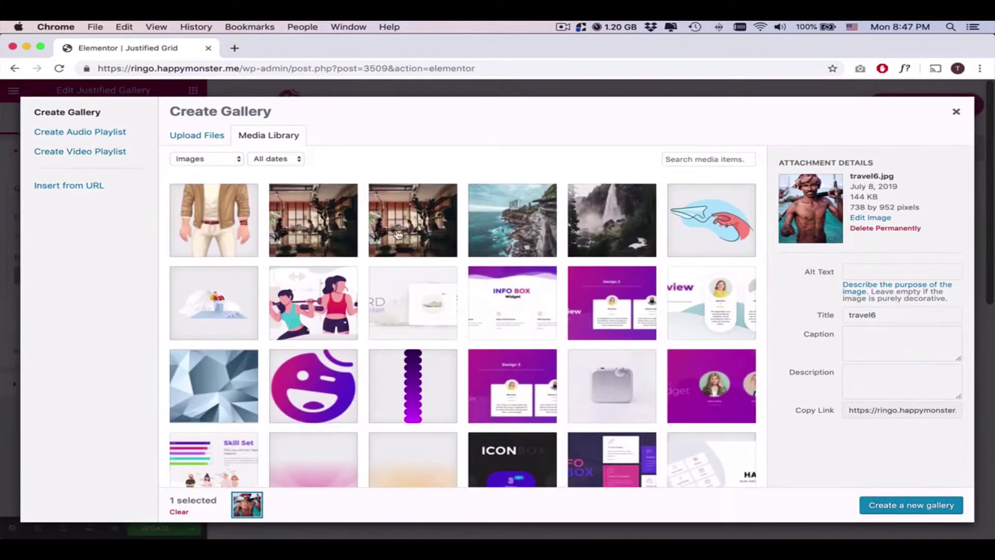
pyautogui.scroll(-3, 398, 234)
pyautogui.scroll(-4, 398, 235)
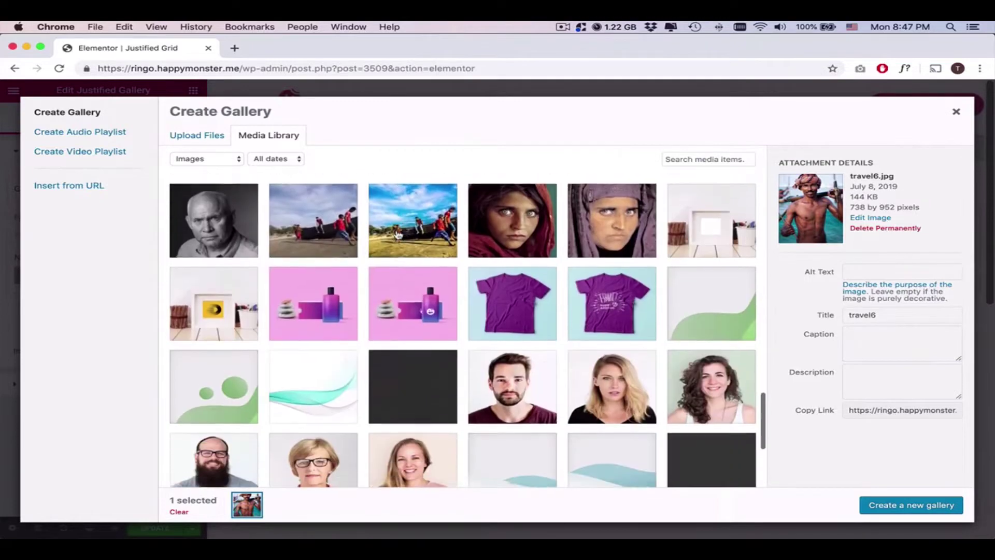
pyautogui.scroll(-3, 397, 234)
pyautogui.scroll(-3, 397, 235)
pyautogui.scroll(-3, 397, 235)
pyautogui.scroll(-3, 398, 235)
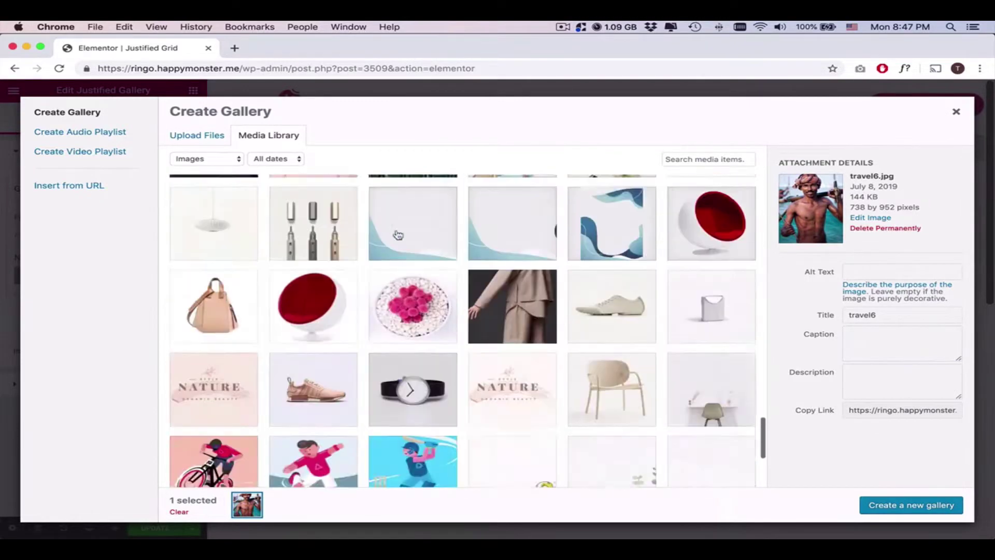
pyautogui.scroll(-3, 398, 235)
pyautogui.scroll(-3, 397, 235)
pyautogui.scroll(-3, 583, 368)
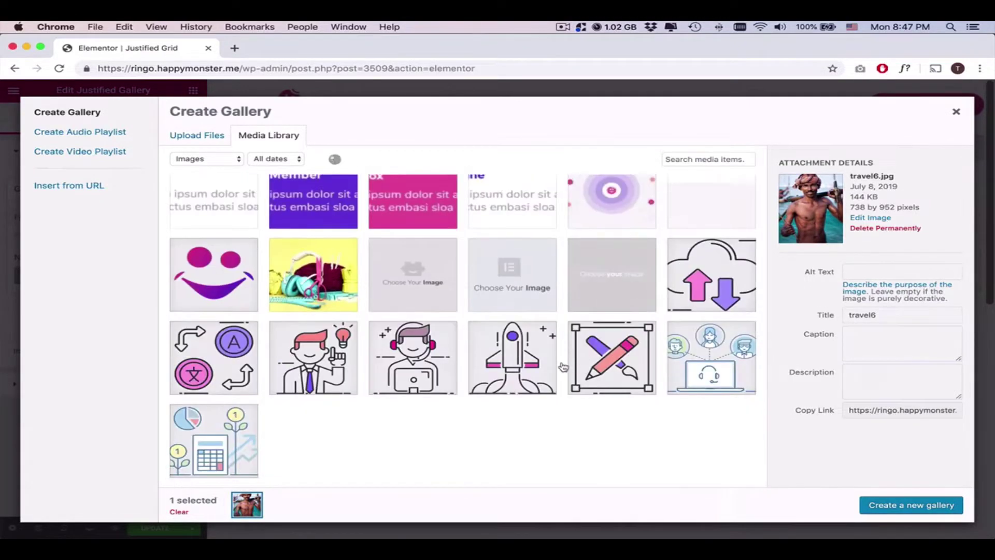
pyautogui.scroll(-3, 563, 366)
pyautogui.click(509, 436)
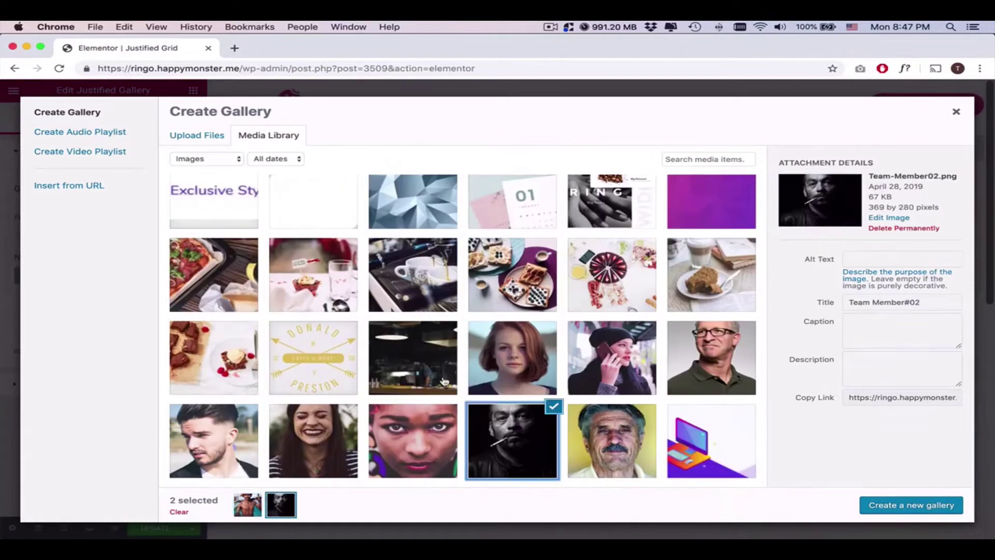
pyautogui.click(434, 446)
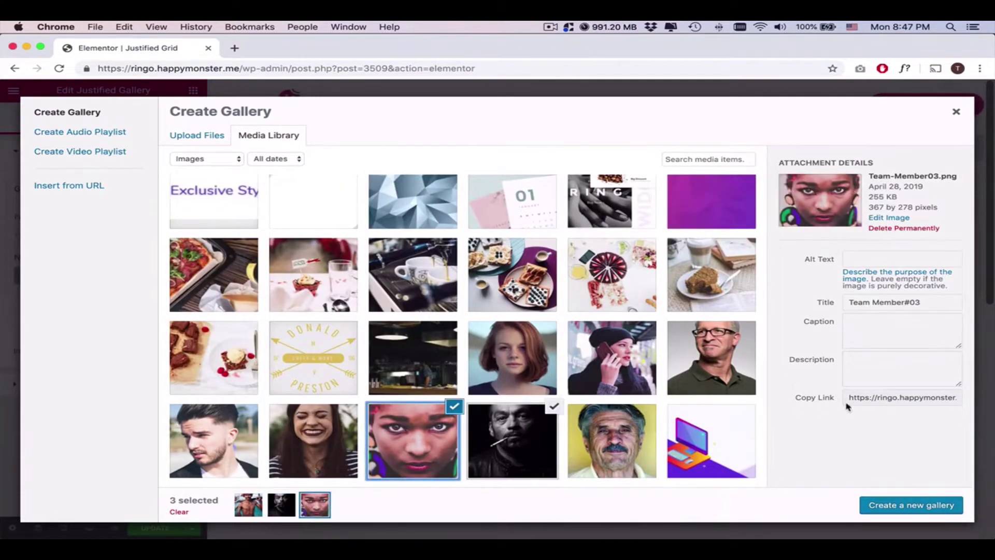
pyautogui.click(915, 507)
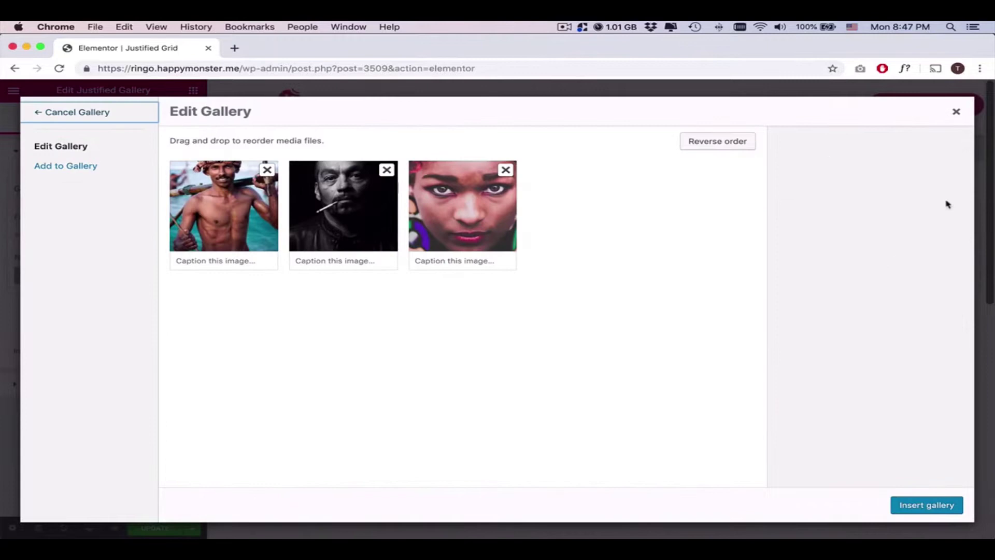
pyautogui.click(912, 507)
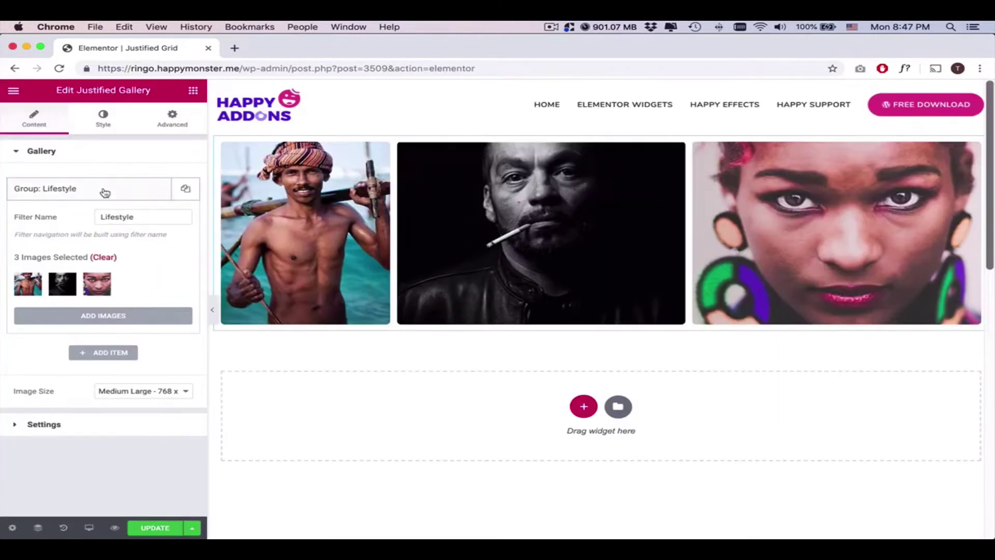
# Add a new filter group named 'Potrait'.
pyautogui.click(81, 189)
pyautogui.click(108, 219)
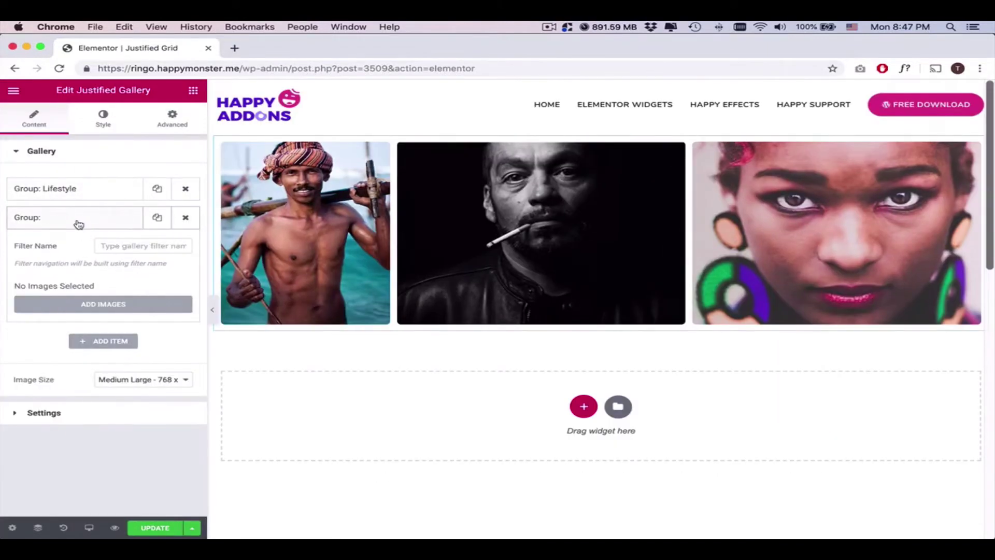
pyautogui.click(129, 245)
pyautogui.write('Potrait')
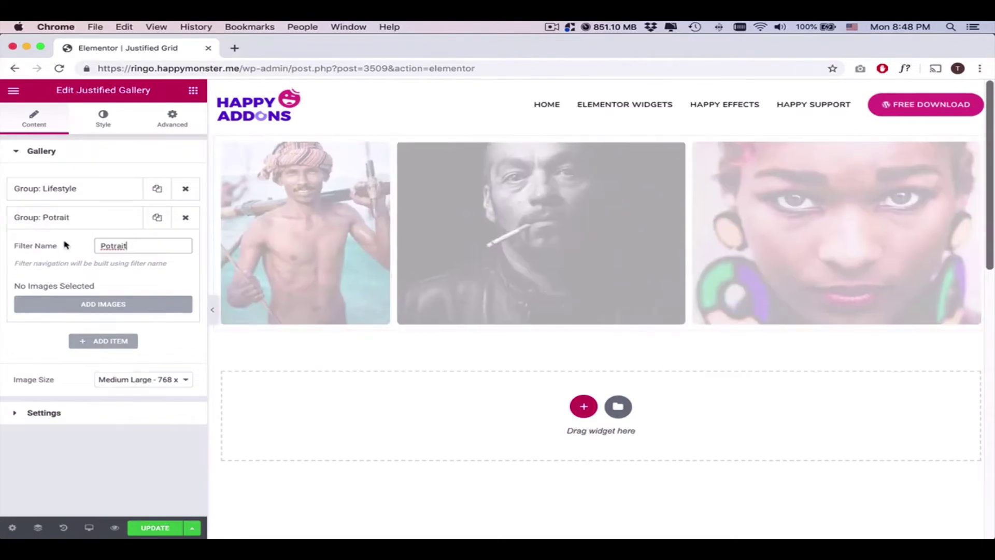
# Insert six portraits, including team-s11 and team-s8, into the Potrait group.
pyautogui.click(104, 304)
pyautogui.scroll(-5, 513, 355)
pyautogui.scroll(-5, 544, 335)
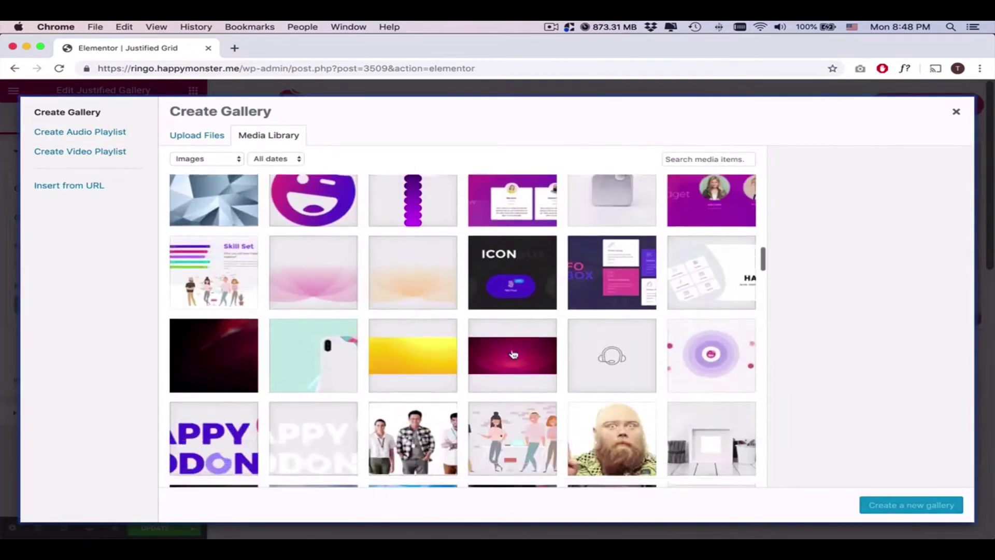
pyautogui.scroll(-5, 576, 315)
pyautogui.scroll(-3, 611, 298)
pyautogui.click(711, 275)
pyautogui.click(313, 358)
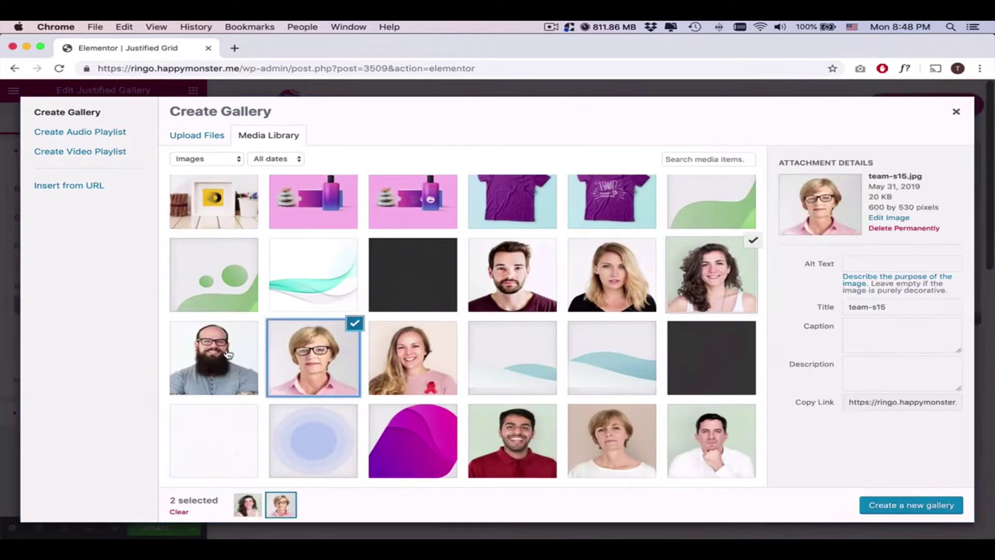
pyautogui.click(610, 451)
pyautogui.scroll(-2, 610, 450)
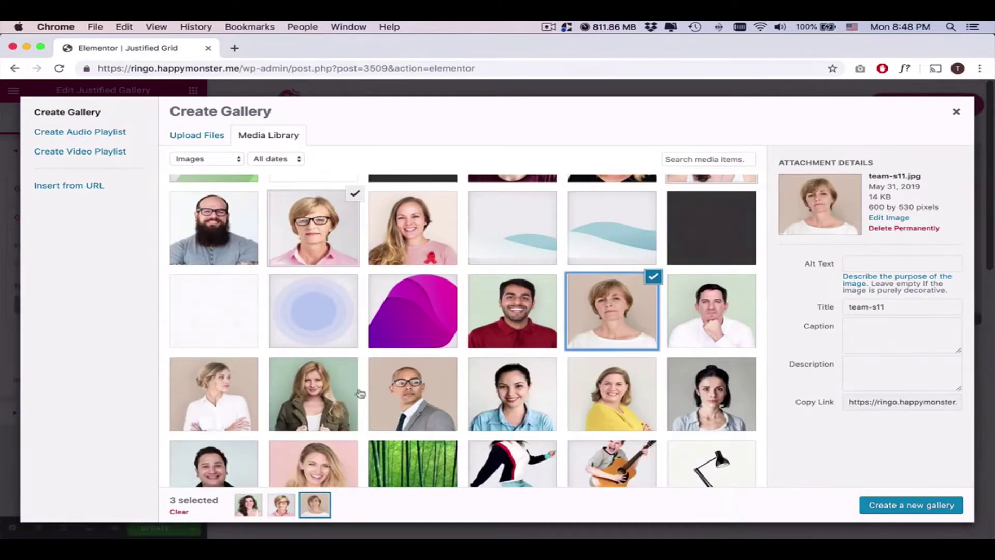
pyautogui.click(381, 392)
pyautogui.click(331, 455)
pyautogui.click(209, 460)
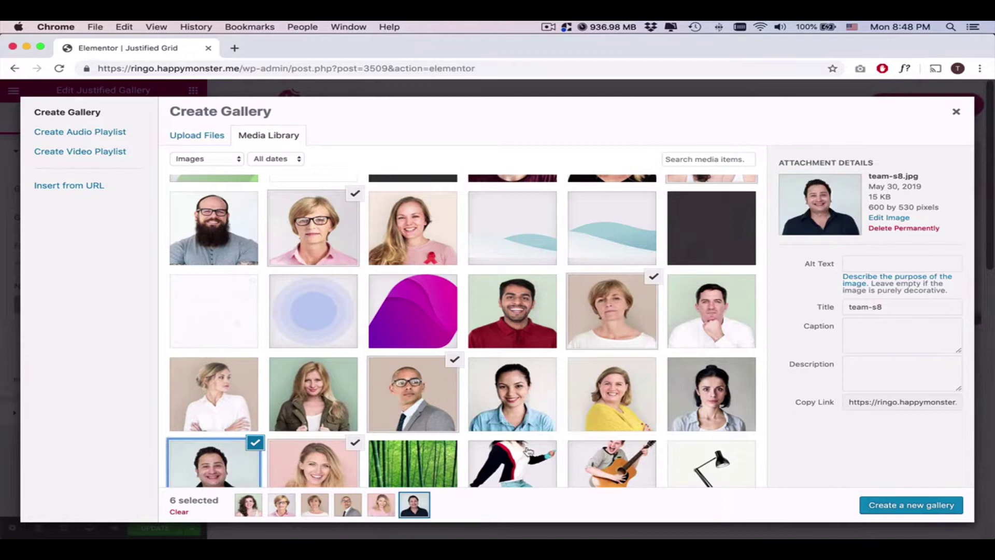
pyautogui.click(885, 507)
pyautogui.click(925, 506)
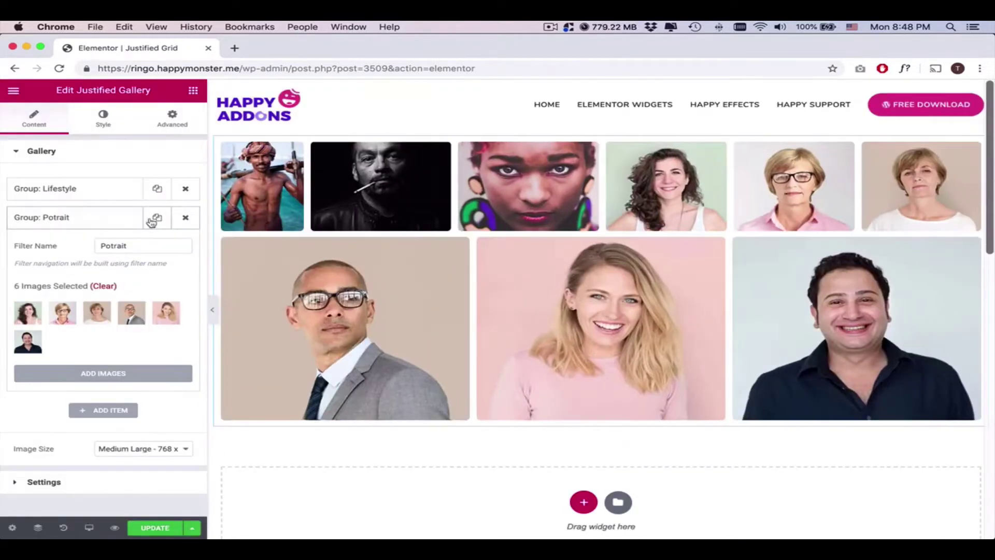
# Add a new filter group named 'Travel'.
pyautogui.click(115, 221)
pyautogui.click(102, 249)
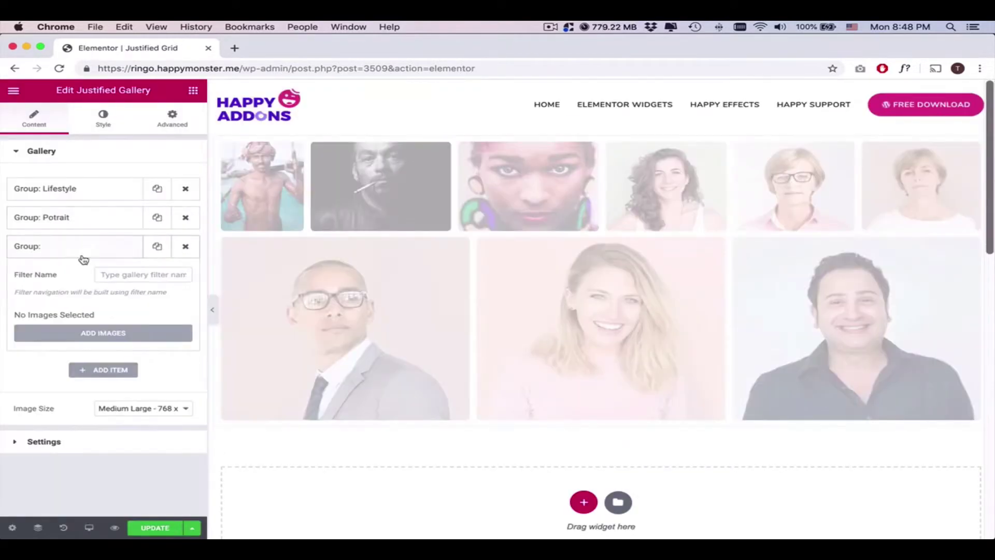
pyautogui.click(116, 274)
pyautogui.write('Travel')
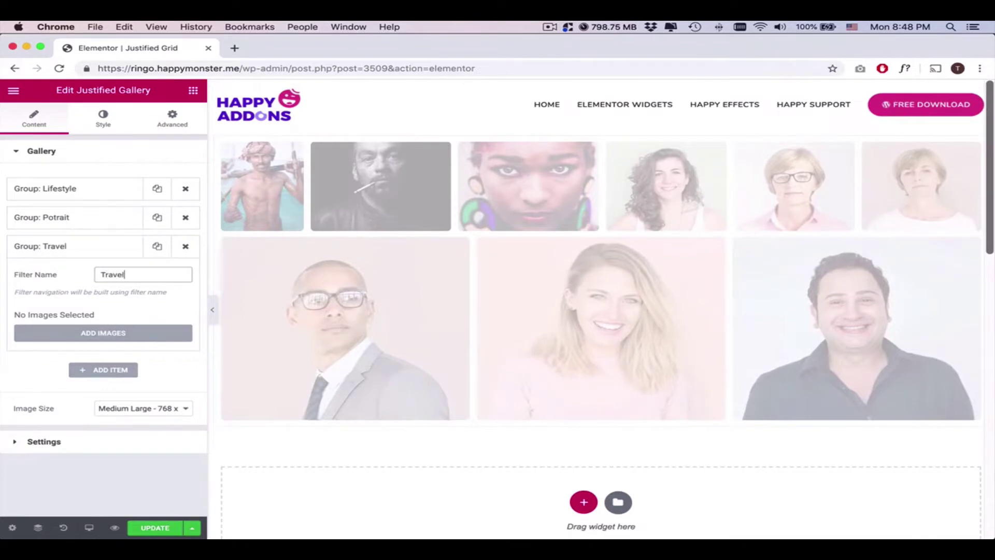
# Build a gallery from five travel photos, remove the third, and insert four.
pyautogui.click(103, 333)
pyautogui.scroll(-2, 656, 345)
pyautogui.scroll(-1, 655, 344)
pyautogui.click(626, 349)
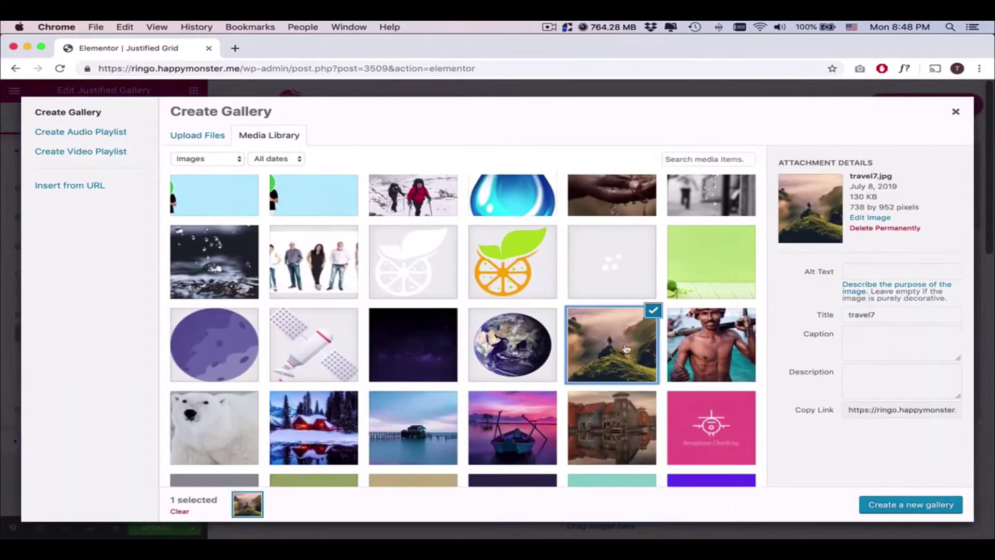
pyautogui.scroll(-1, 625, 350)
pyautogui.click(536, 358)
pyautogui.scroll(-3, 432, 362)
pyautogui.scroll(-1, 507, 362)
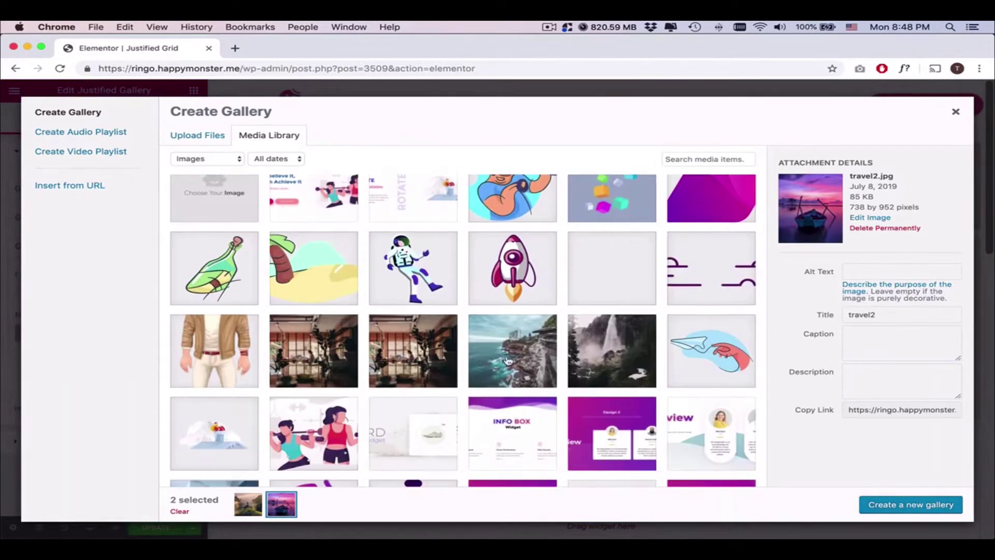
pyautogui.click(506, 360)
pyautogui.scroll(-5, 420, 350)
pyautogui.scroll(-3, 328, 336)
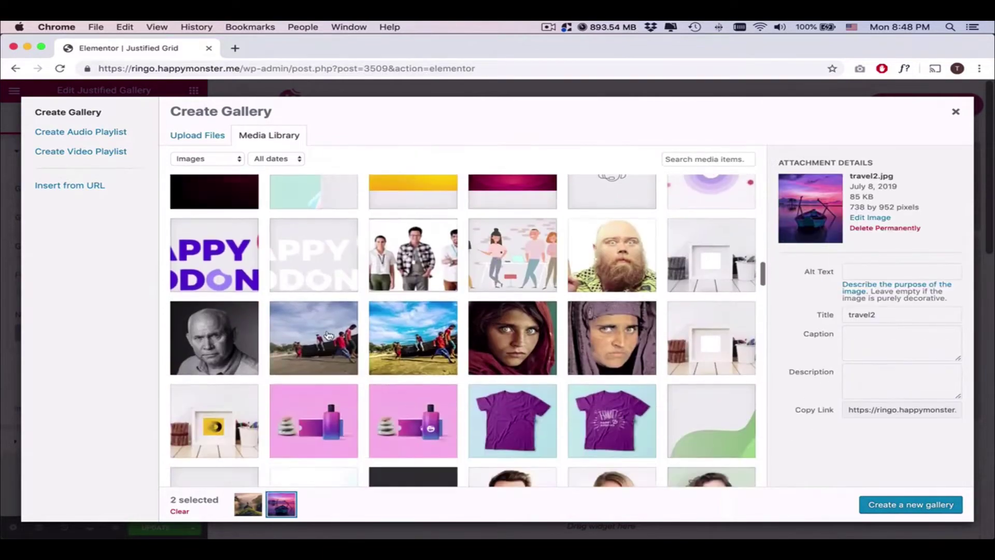
pyautogui.click(328, 336)
pyautogui.scroll(-5, 533, 357)
pyautogui.scroll(-2, 532, 357)
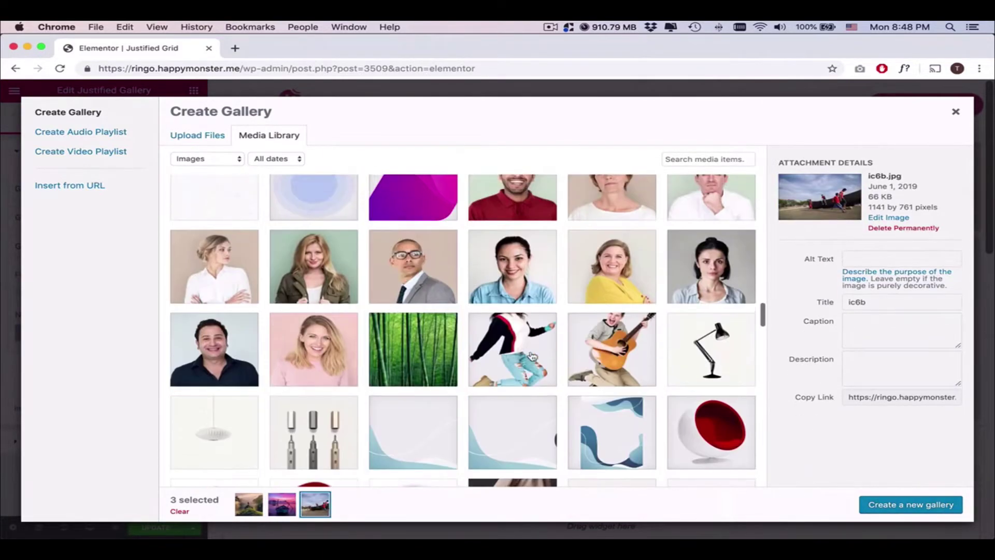
pyautogui.click(423, 347)
pyautogui.scroll(-5, 419, 342)
pyautogui.scroll(-5, 421, 342)
pyautogui.scroll(-5, 417, 336)
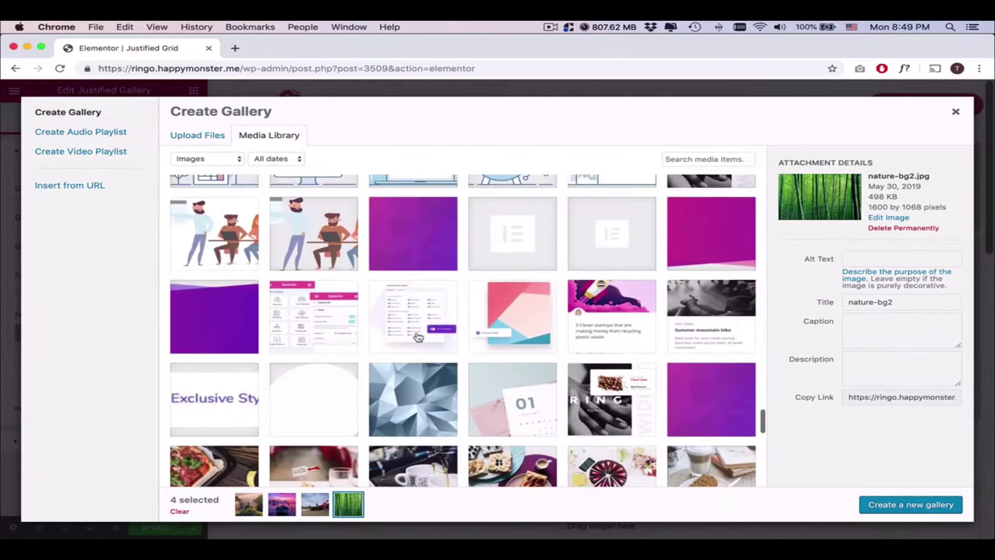
pyautogui.scroll(-5, 417, 336)
pyautogui.scroll(-5, 435, 342)
pyautogui.scroll(-2, 466, 353)
pyautogui.click(490, 363)
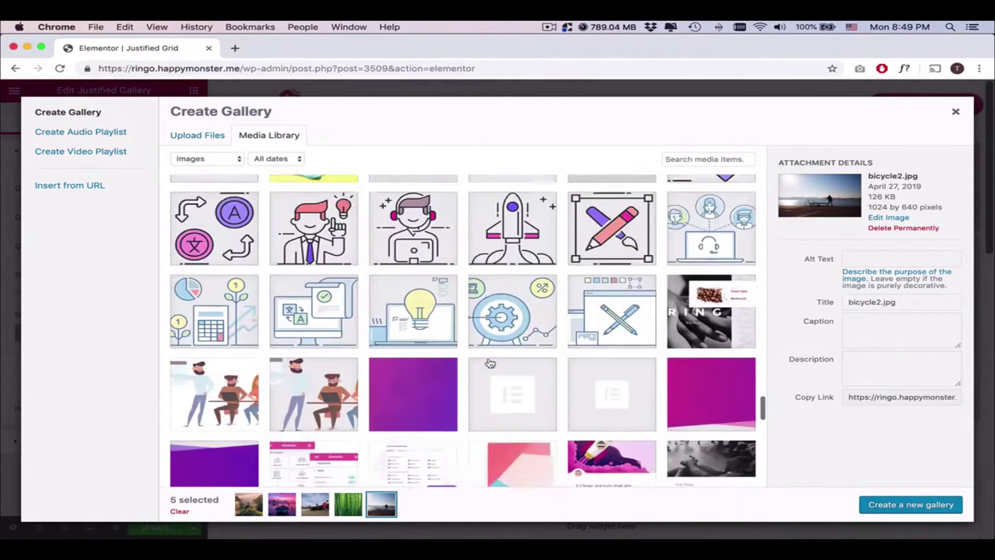
pyautogui.click(910, 504)
pyautogui.click(505, 171)
pyautogui.click(926, 504)
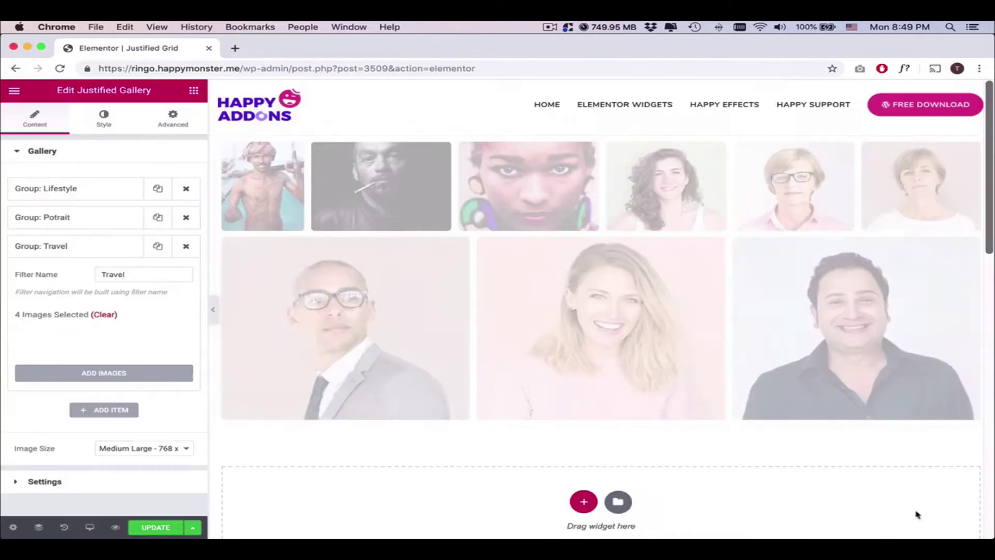
# Add a Decor group with the chair, pink sneaker, bag, white sneaker and white bag images.
pyautogui.click(88, 248)
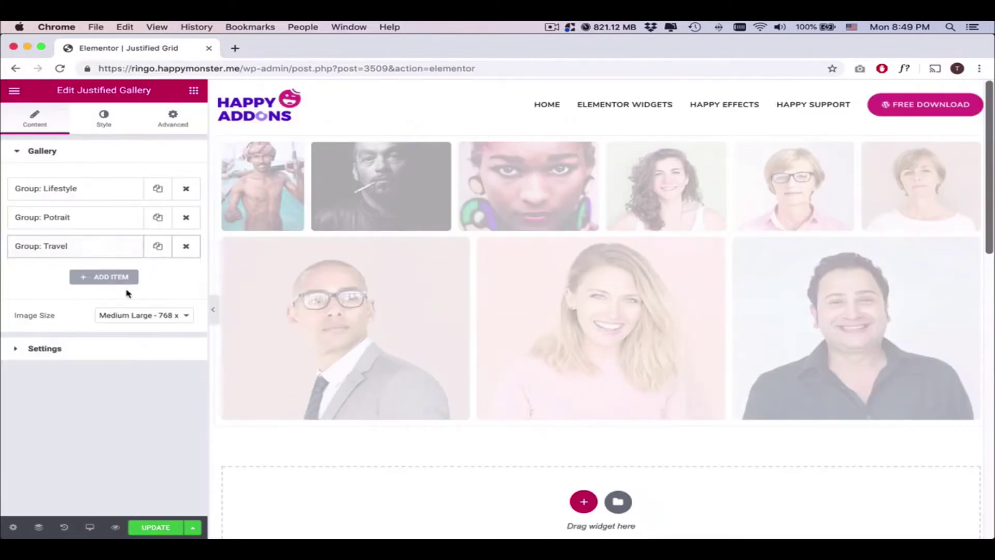
pyautogui.click(112, 276)
pyautogui.write('Decor')
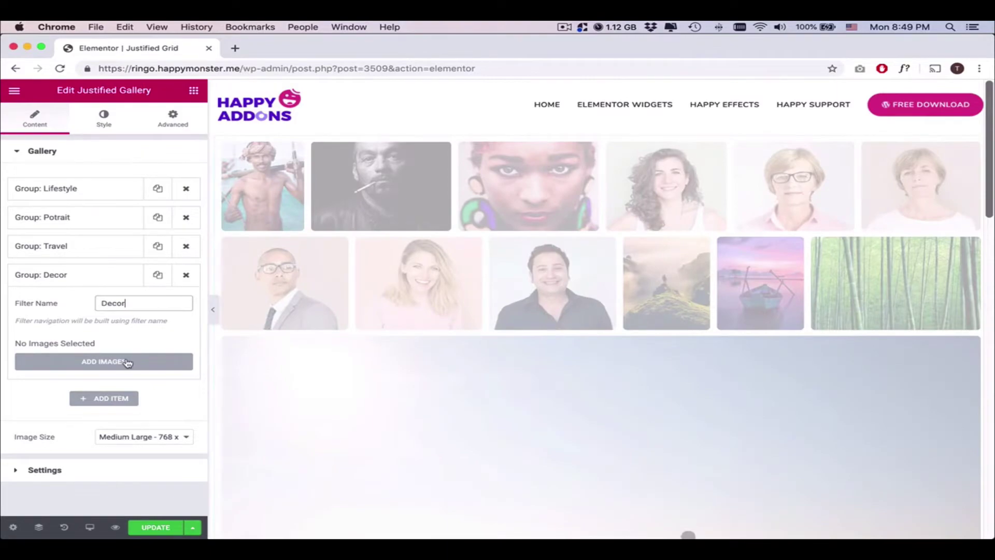
pyautogui.click(128, 363)
pyautogui.scroll(-5, 501, 356)
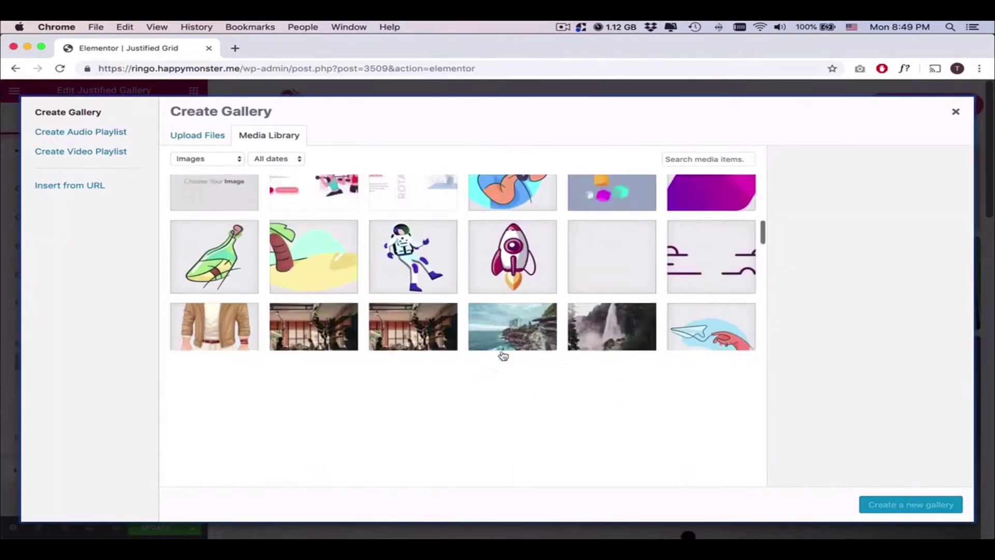
pyautogui.scroll(-5, 501, 356)
pyautogui.scroll(-5, 501, 356)
pyautogui.scroll(-5, 501, 356)
pyautogui.click(612, 404)
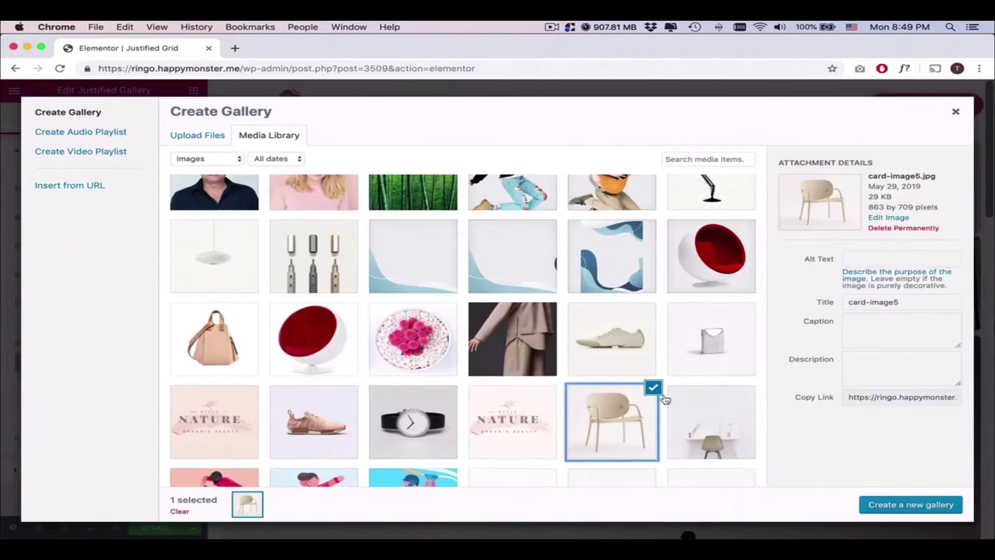
pyautogui.scroll(-2, 622, 389)
pyautogui.click(313, 359)
pyautogui.click(215, 275)
pyautogui.click(611, 275)
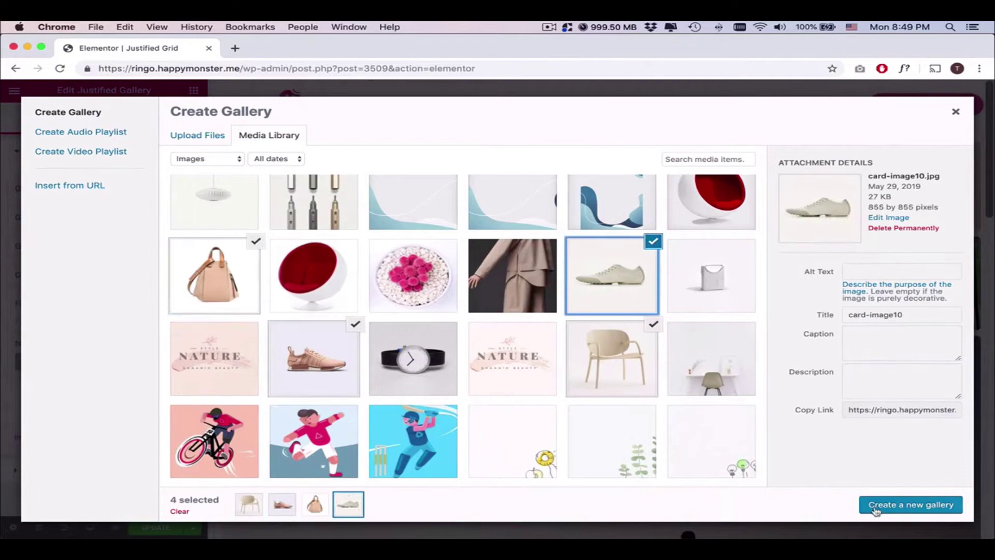
pyautogui.click(711, 275)
pyautogui.scroll(-3, 466, 334)
pyautogui.click(906, 505)
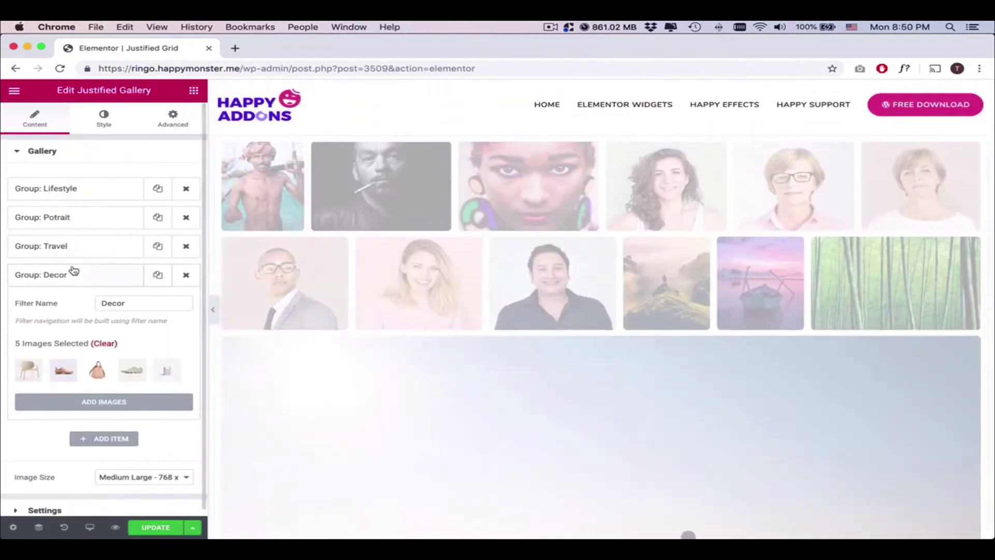
pyautogui.click(74, 274)
pyautogui.click(109, 374)
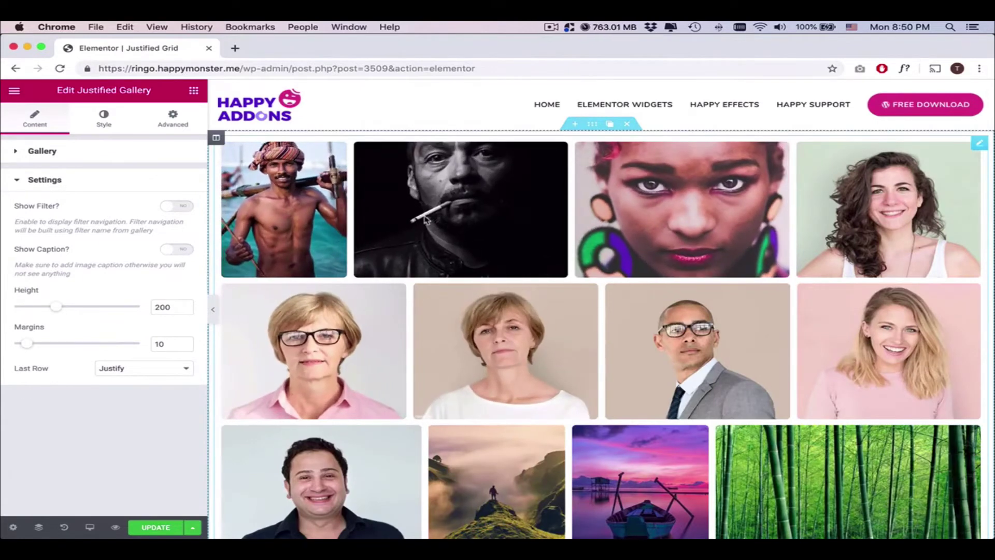
pyautogui.click(89, 179)
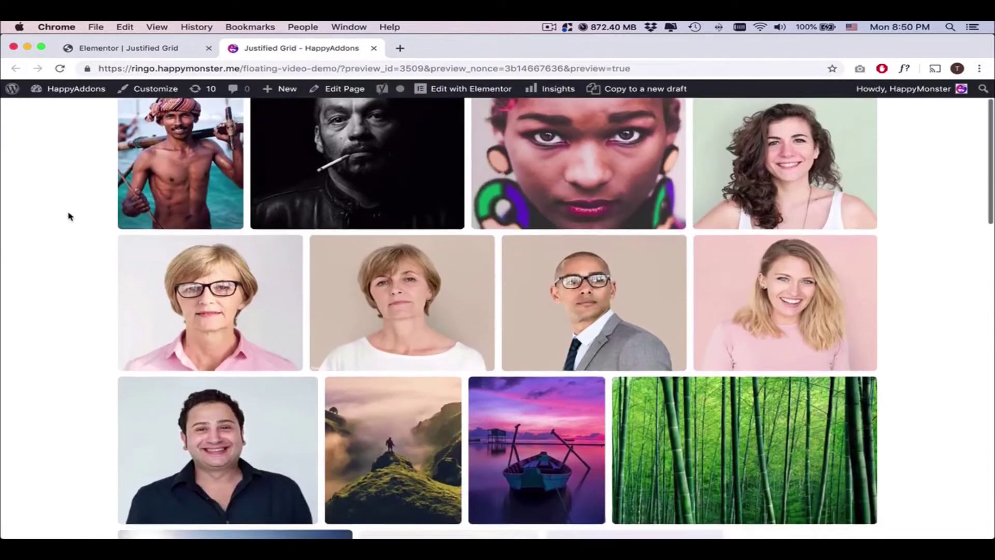
pyautogui.scroll(-6, 69, 217)
pyautogui.scroll(-8, 68, 216)
pyautogui.scroll(6, 707, 339)
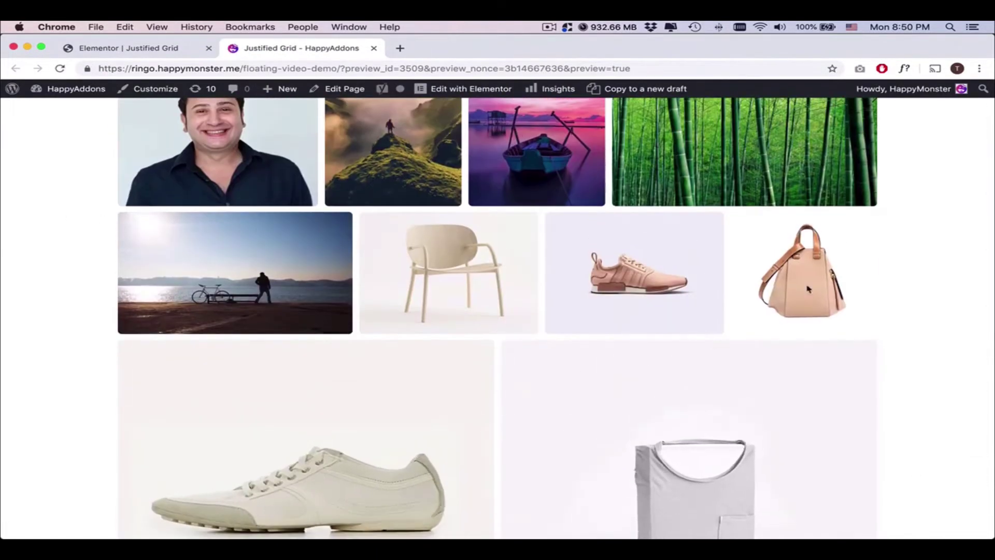
pyautogui.click(156, 48)
# Remove the bag image from the Decor group's gallery.
pyautogui.click(92, 153)
pyautogui.click(97, 275)
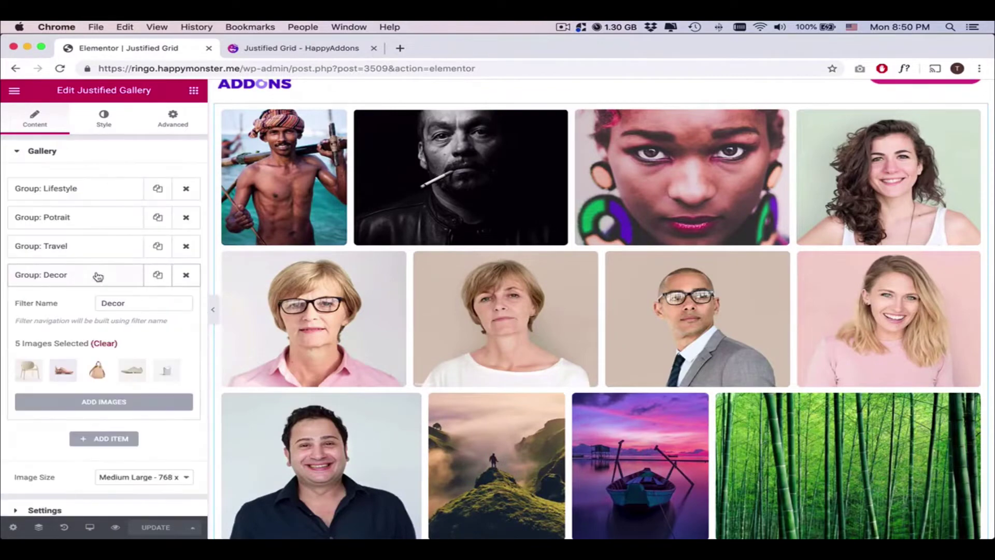
pyautogui.click(110, 404)
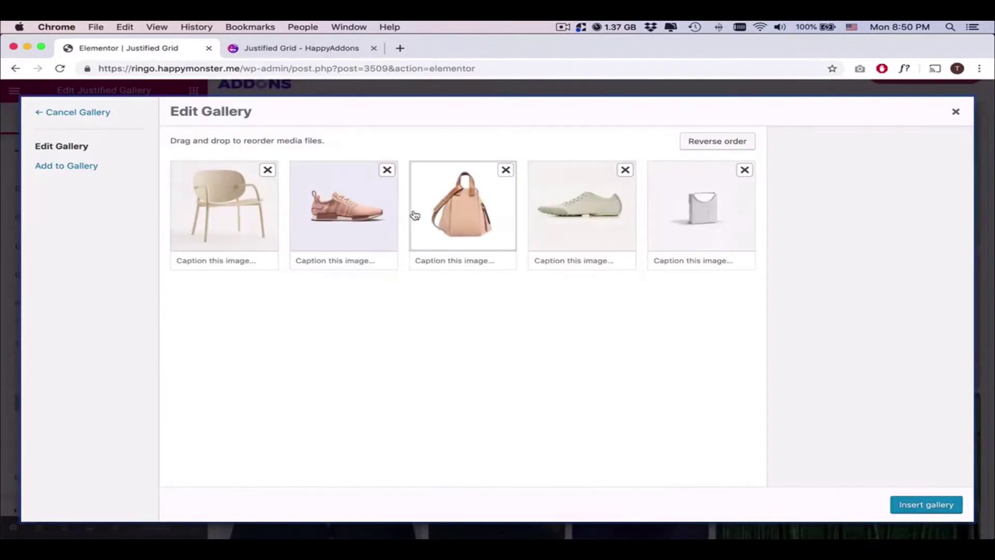
pyautogui.click(506, 173)
pyautogui.click(918, 505)
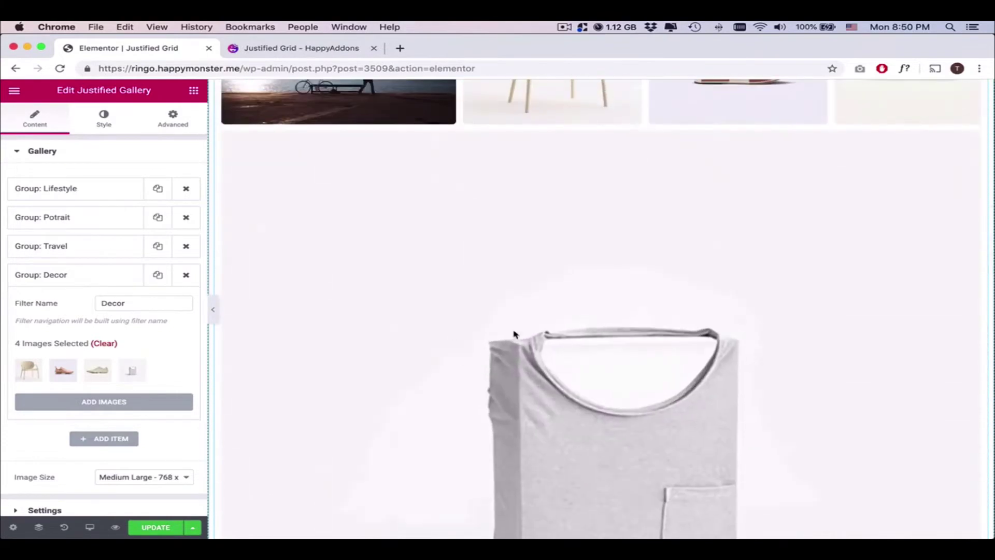
# Set the gallery's Last Row option to Hide and preview the page.
pyautogui.click(96, 276)
pyautogui.click(64, 375)
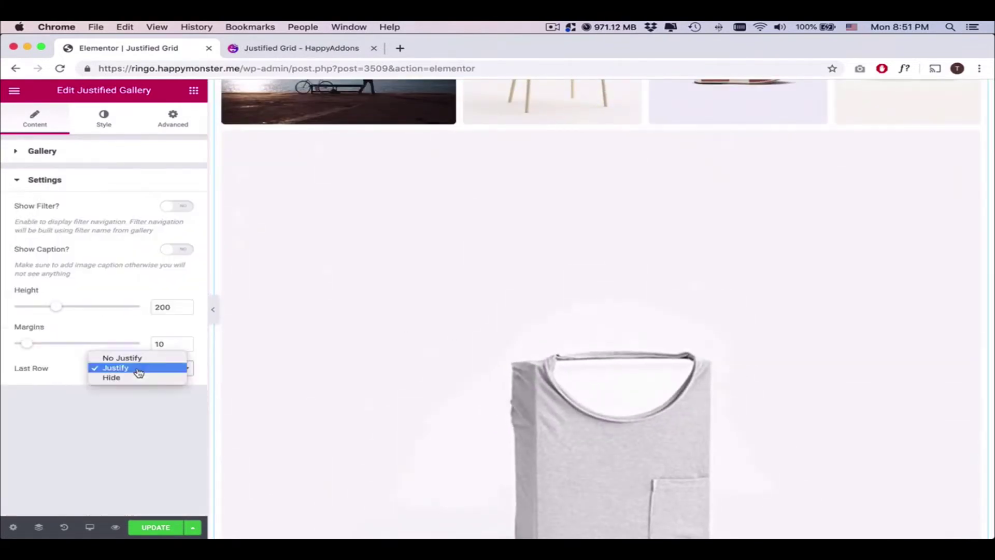
pyautogui.click(112, 378)
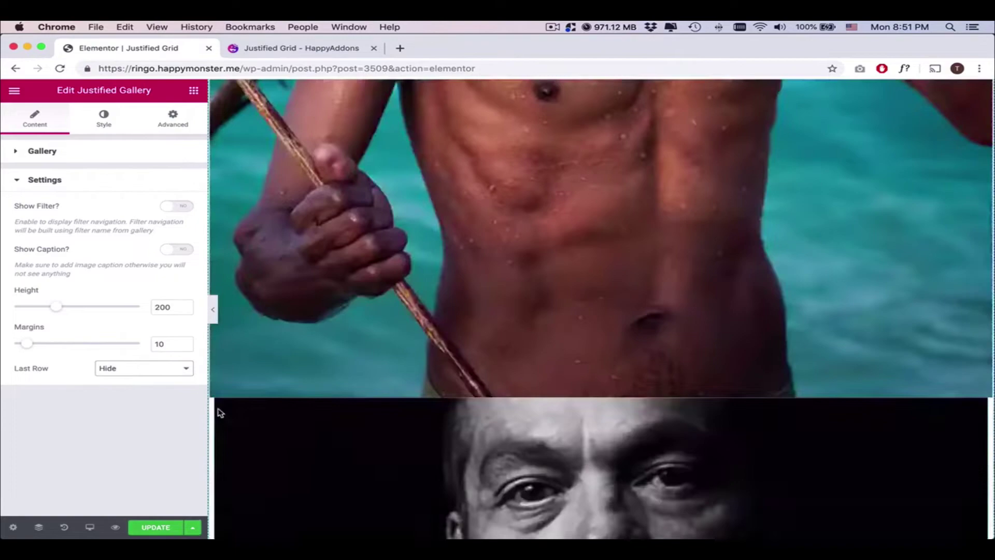
pyautogui.scroll(5, 434, 426)
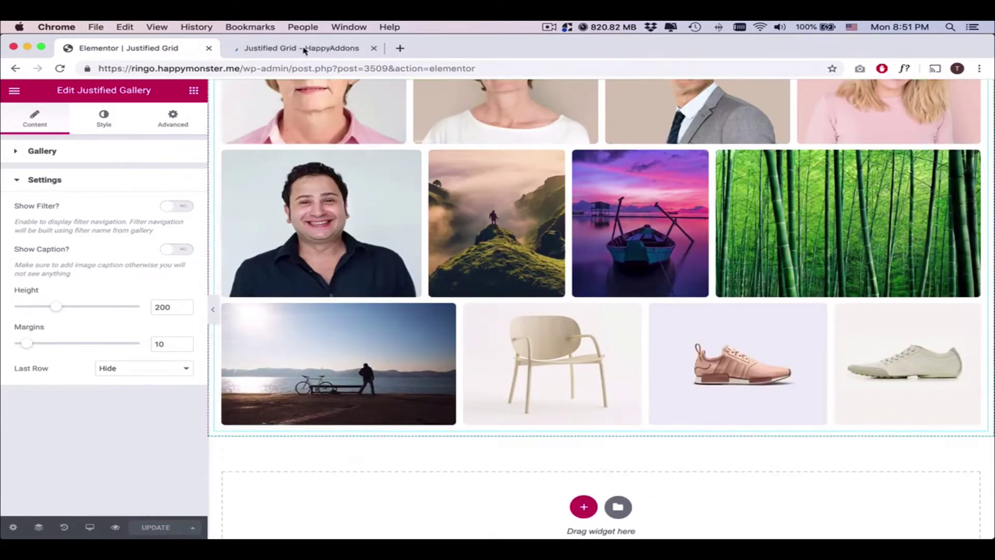
pyautogui.scroll(-5, 505, 267)
pyautogui.scroll(-2, 506, 267)
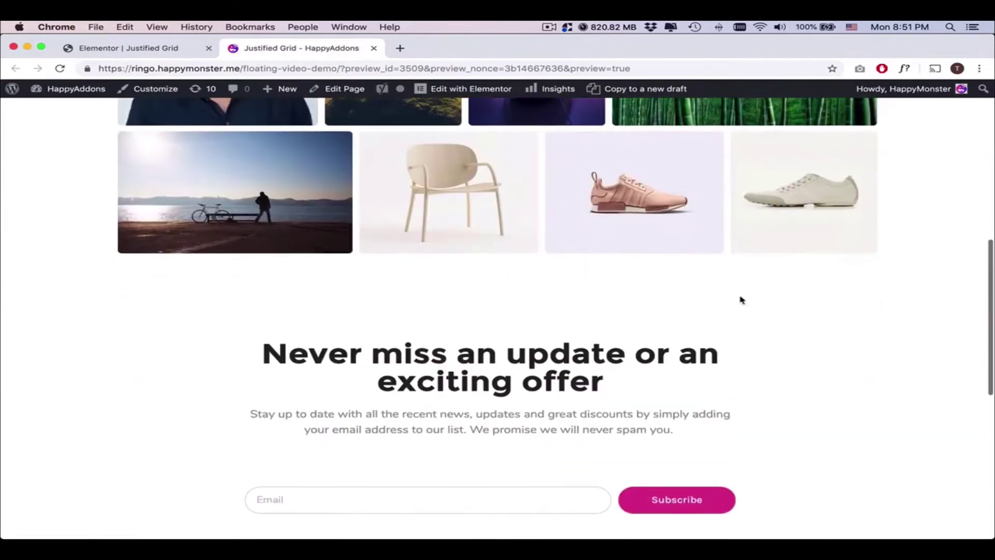
pyautogui.scroll(5, 740, 296)
pyautogui.scroll(5, 740, 295)
pyautogui.click(128, 48)
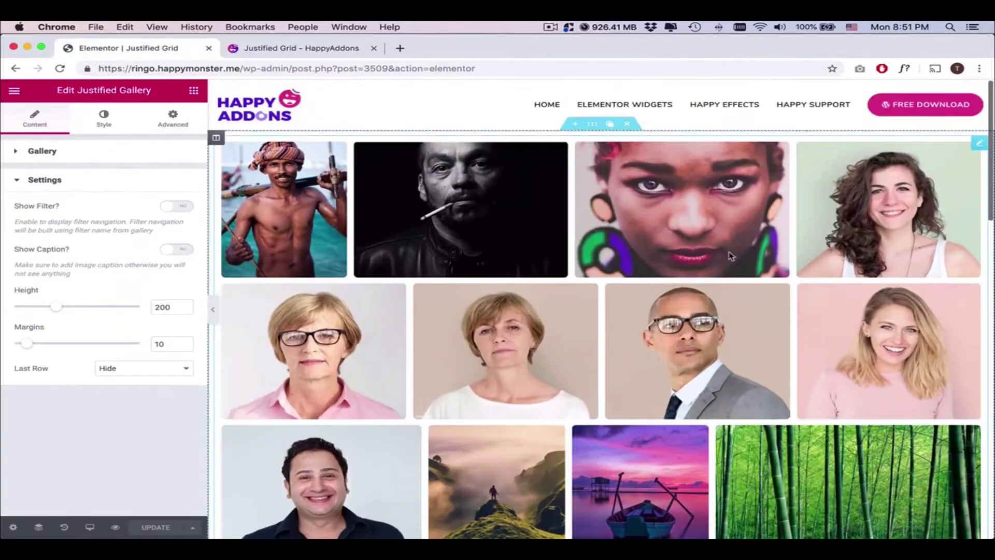
# Turn on Show Filter in the gallery's Settings.
pyautogui.click(35, 124)
pyautogui.click(95, 377)
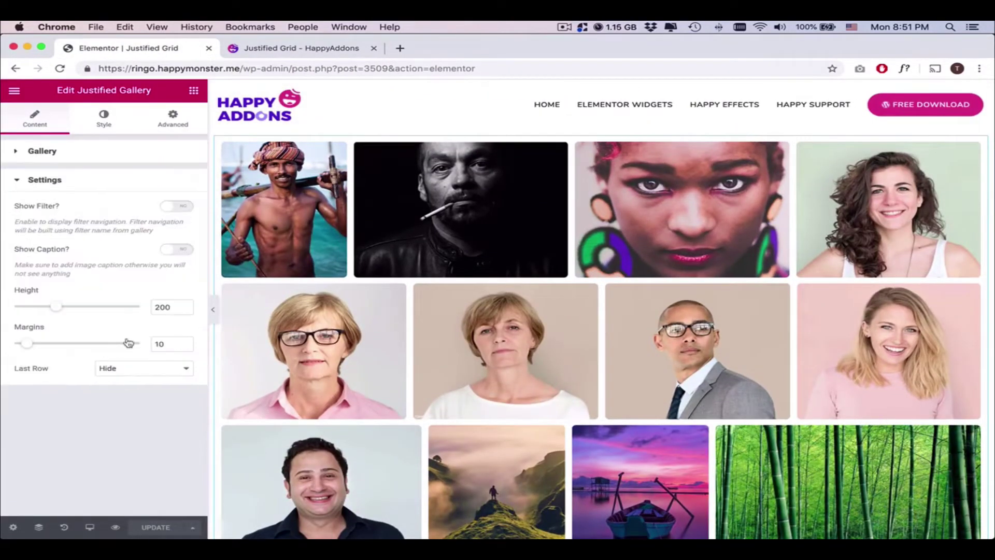
pyautogui.click(173, 208)
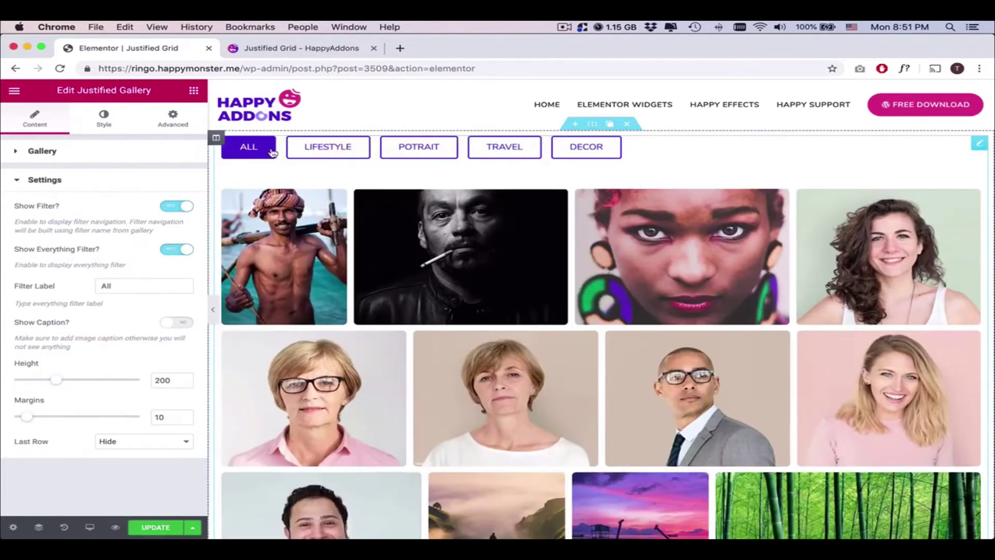
# Test the Lifestyle, Potrait, Travel and Decor filters, turn off Show Everything, and update.
pyautogui.click(327, 146)
pyautogui.click(418, 146)
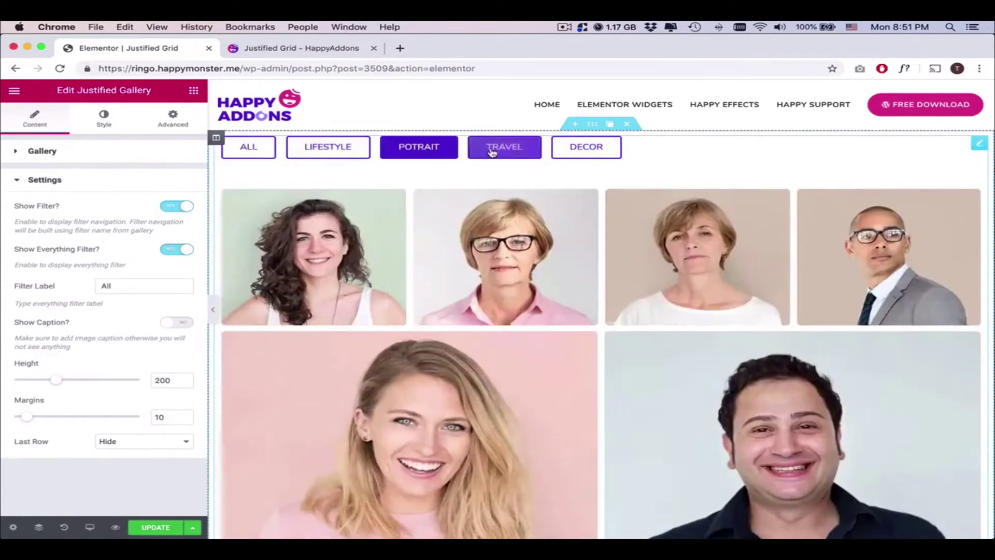
pyautogui.click(503, 146)
pyautogui.click(586, 147)
pyautogui.click(248, 146)
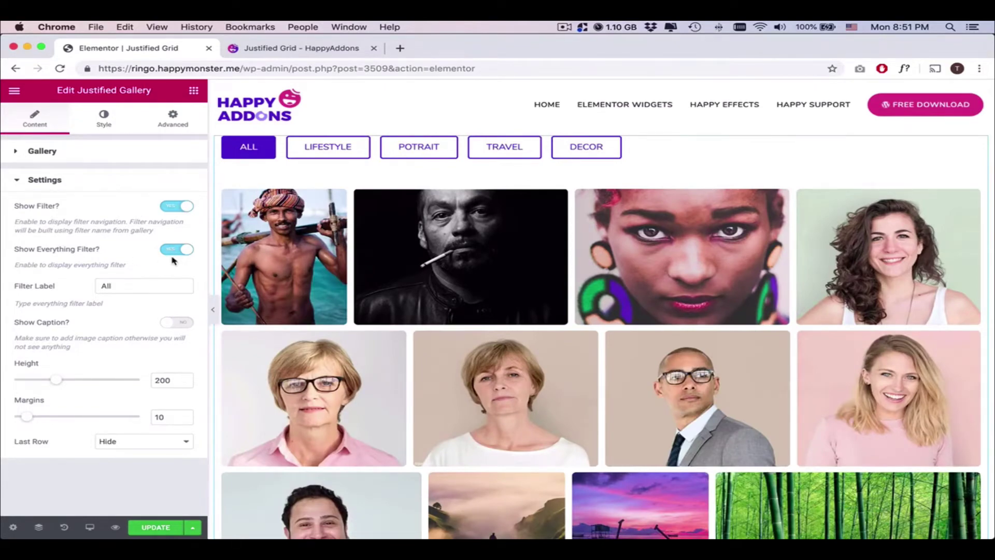
pyautogui.scroll(-5, 220, 260)
pyautogui.scroll(-5, 389, 402)
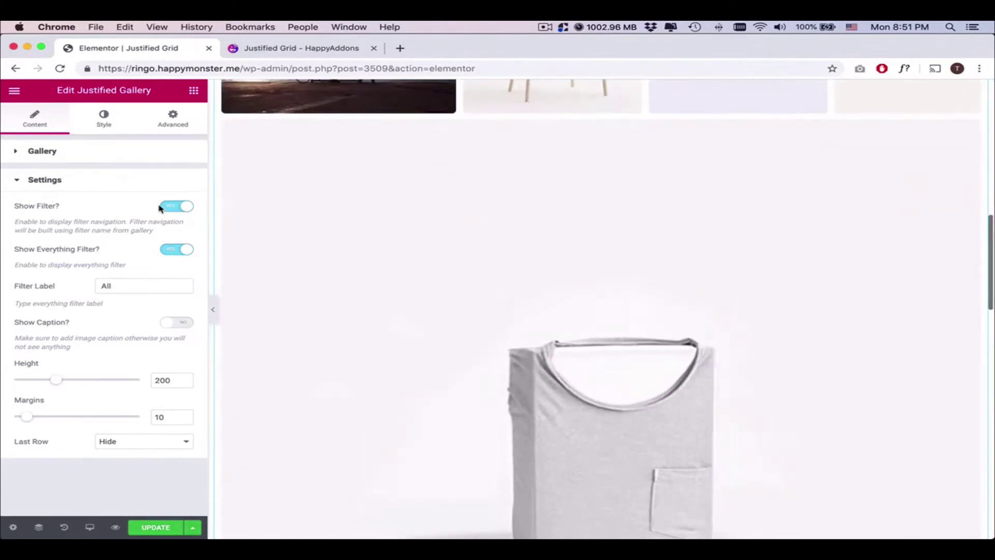
pyautogui.click(171, 250)
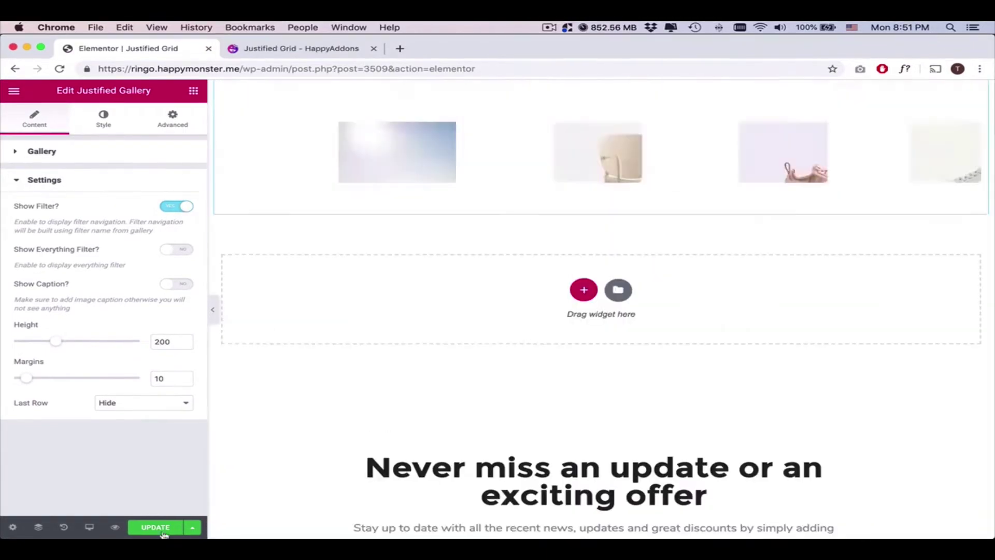
pyautogui.click(155, 528)
pyautogui.scroll(10, 484, 275)
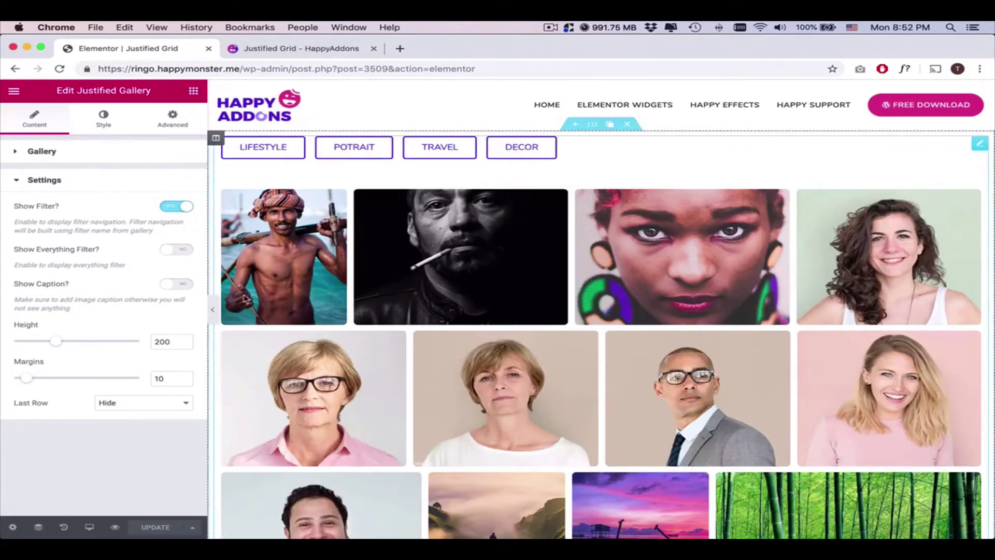
# Check the live preview, then drag the gallery Margins slider in the editor.
pyautogui.click(323, 50)
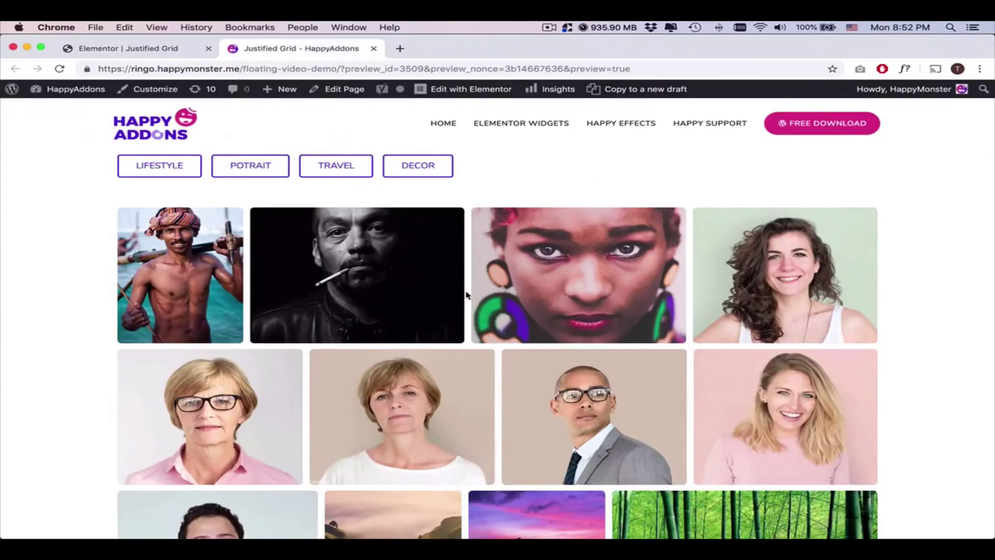
pyautogui.click(156, 48)
pyautogui.click(132, 379)
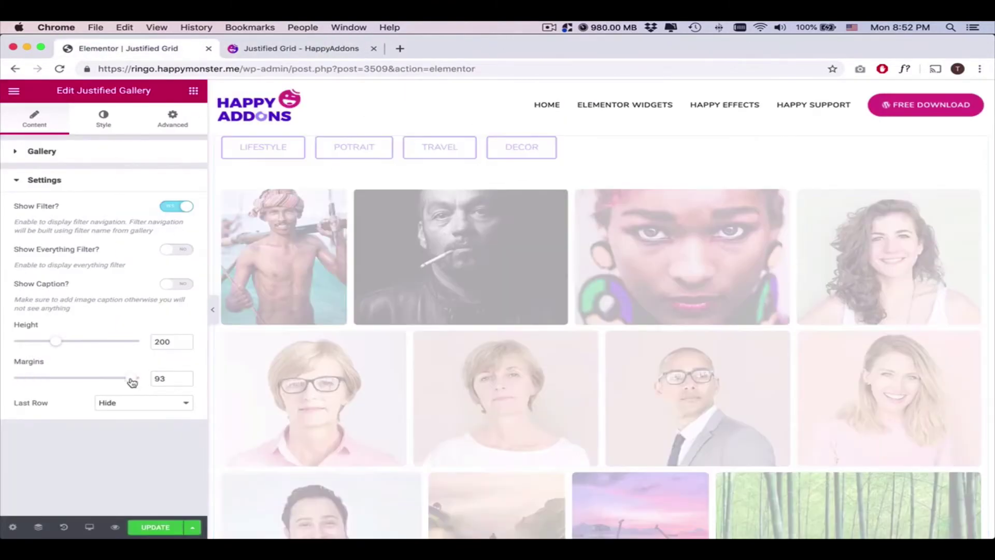
pyautogui.write('0')
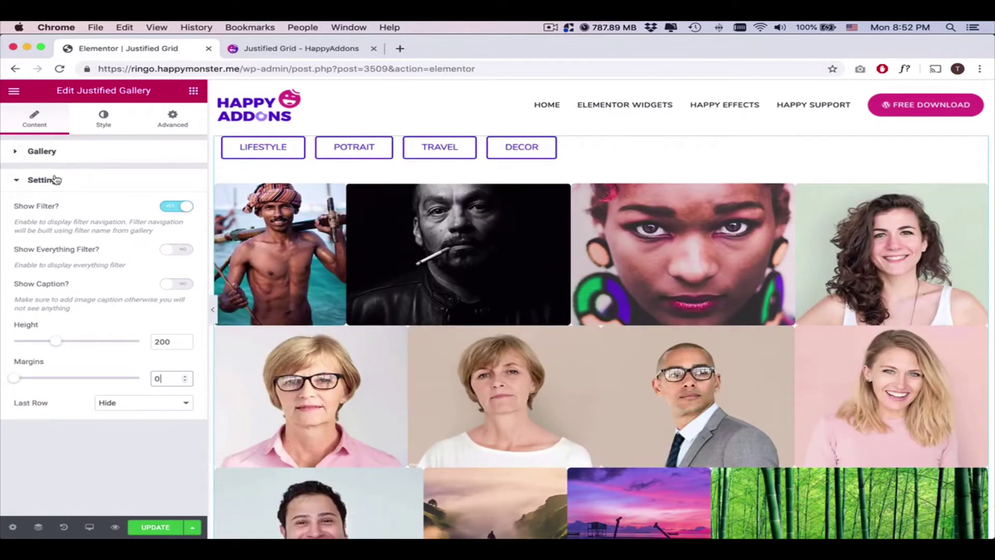
# Look through the Style tab, then set the gallery Margins to 10 in Settings.
pyautogui.click(55, 180)
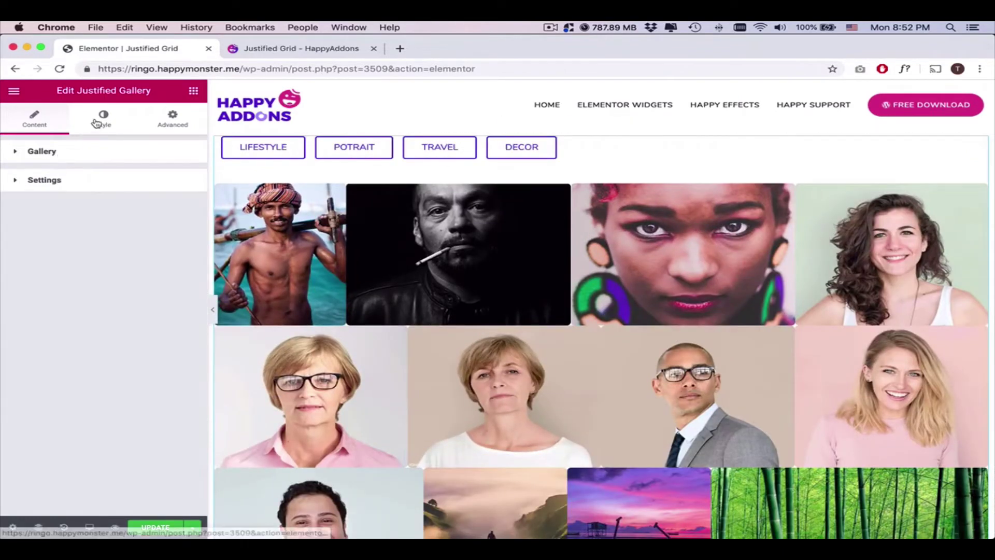
pyautogui.click(103, 118)
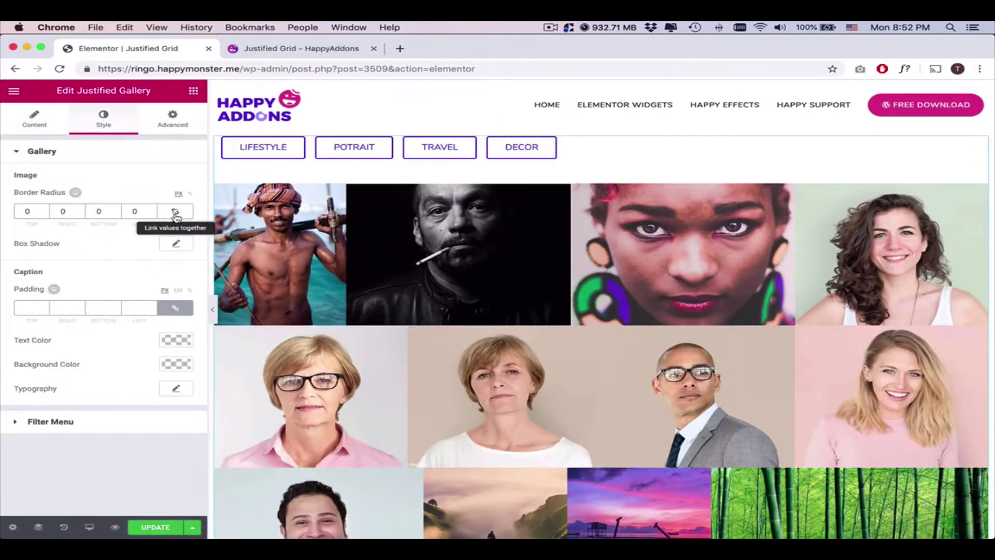
pyautogui.scroll(-3, 873, 410)
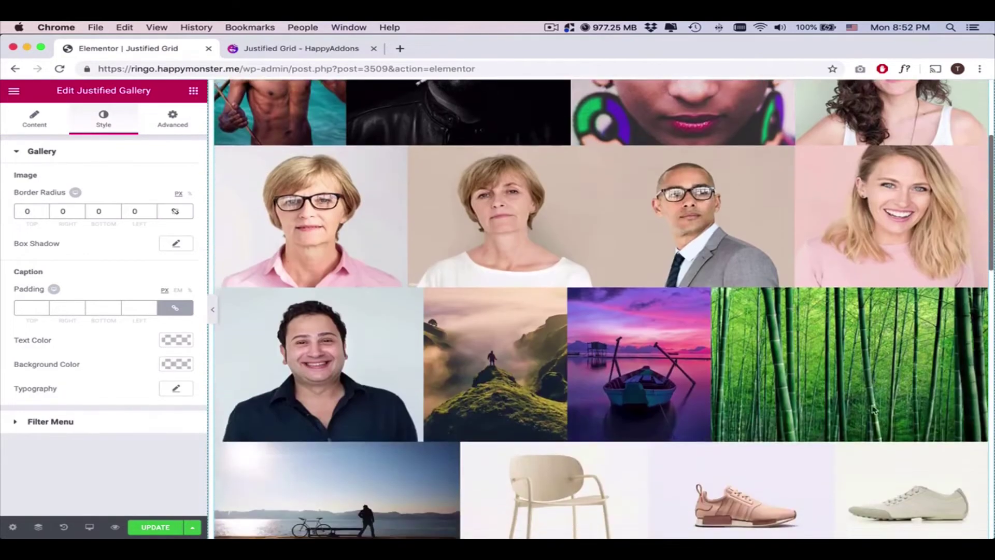
pyautogui.scroll(-3, 873, 410)
pyautogui.click(47, 123)
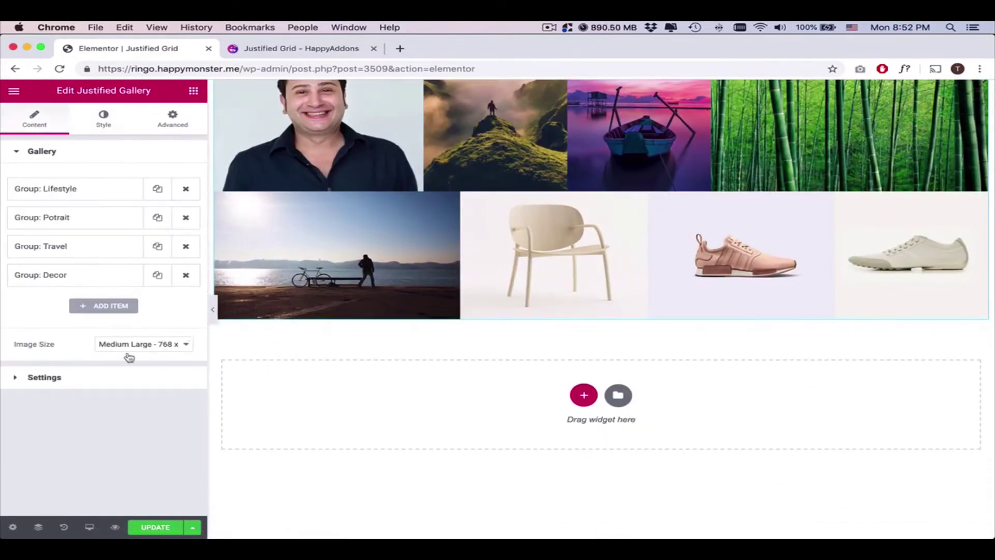
pyautogui.click(147, 377)
pyautogui.write('10')
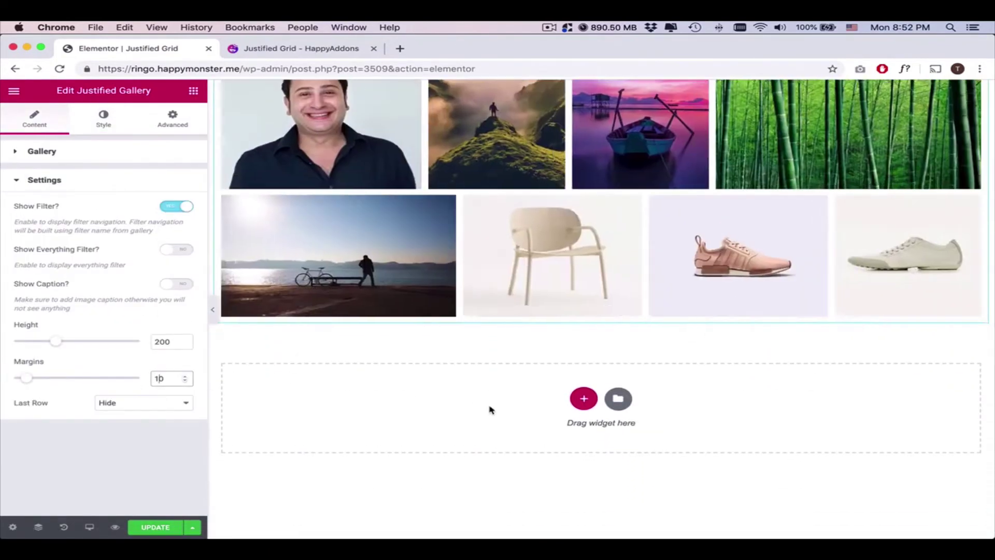
pyautogui.scroll(5, 429, 328)
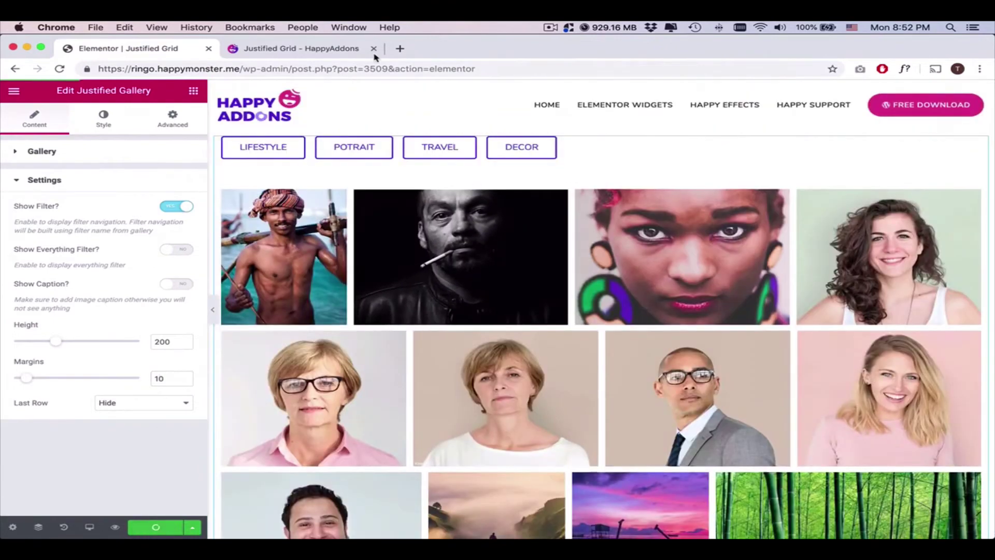
# Enable the gallery's Show Everything Filter labelled 'All' and check it on the preview page.
pyautogui.click(291, 51)
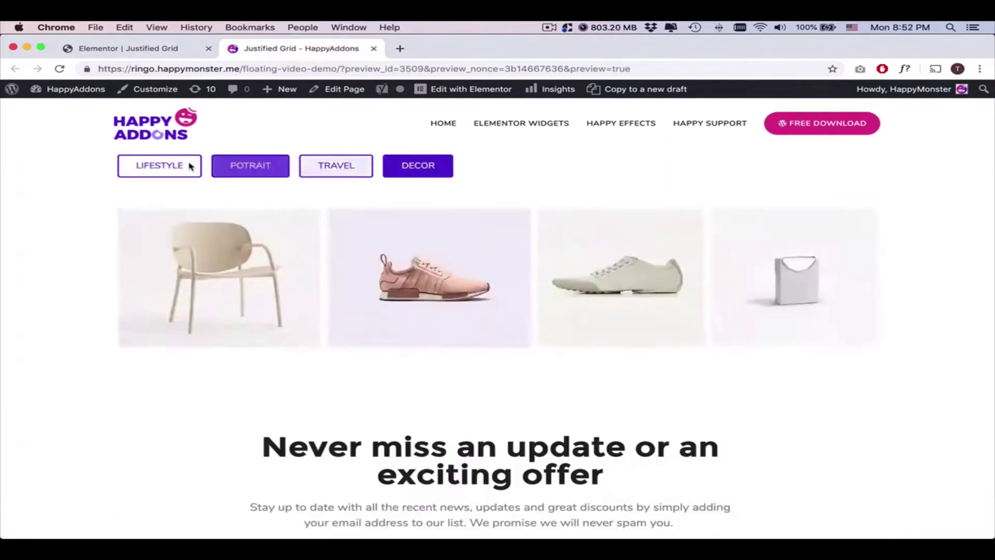
pyautogui.click(145, 52)
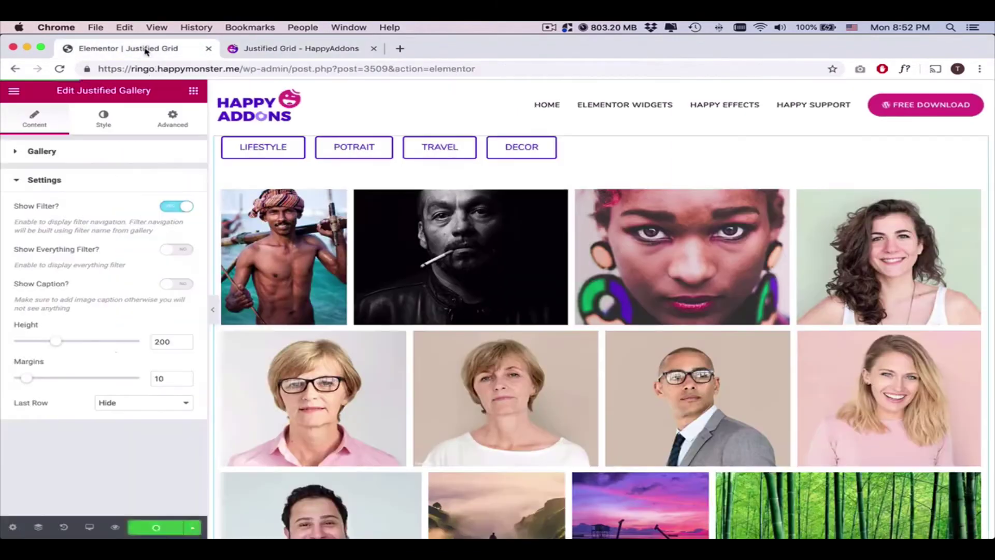
pyautogui.click(177, 250)
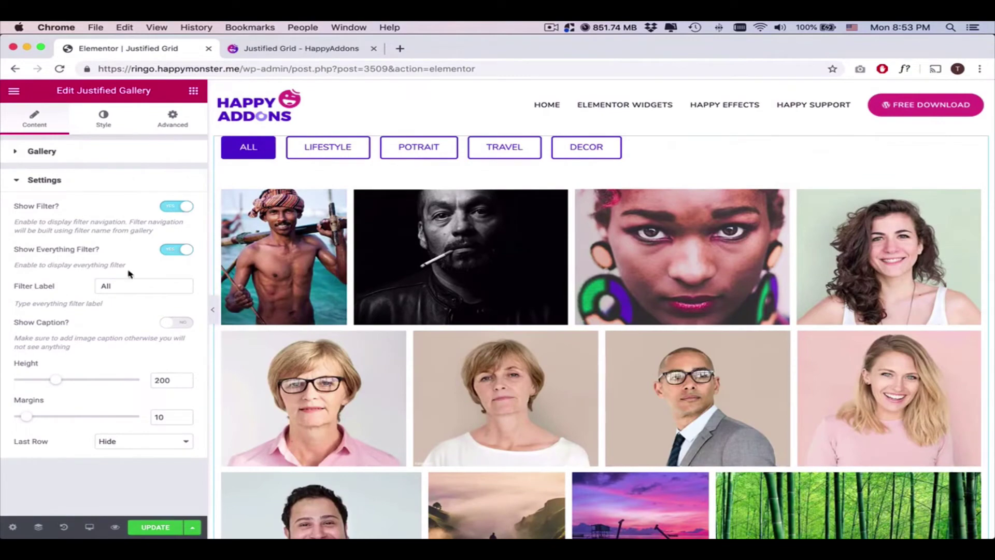
pyautogui.click(289, 48)
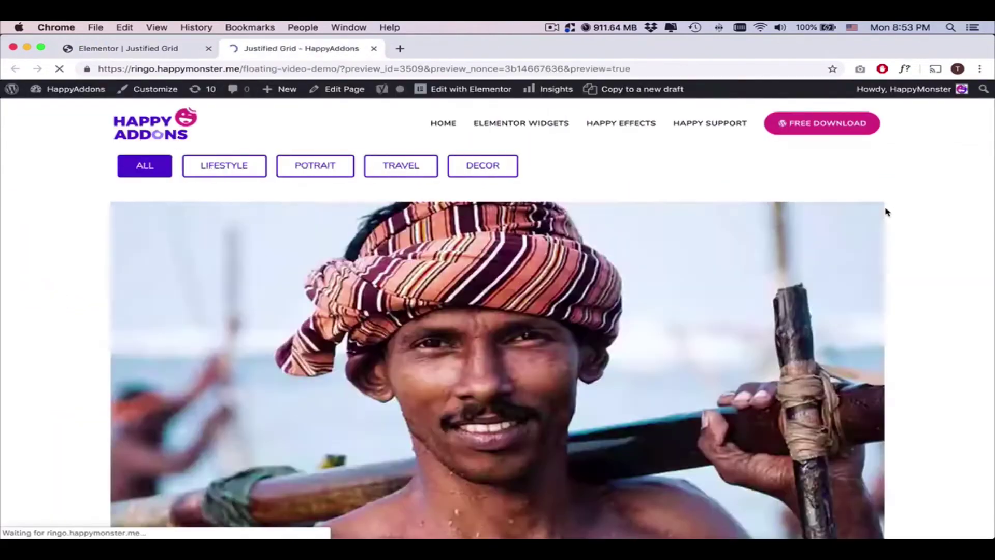
pyautogui.scroll(-5, 891, 211)
pyautogui.scroll(-2, 891, 210)
pyautogui.click(176, 49)
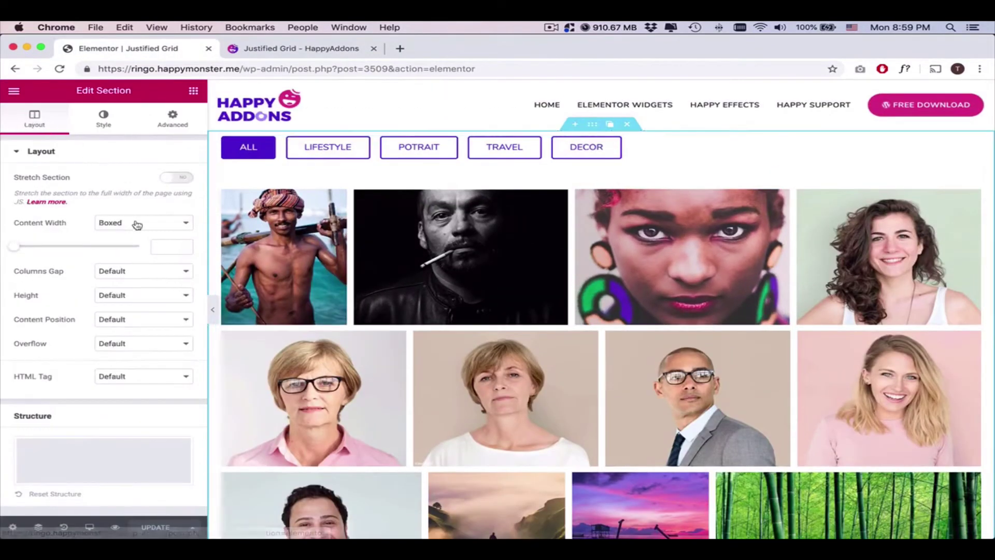
# Set the gallery section's Content Width to Full Width and reload the preview.
pyautogui.click(137, 225)
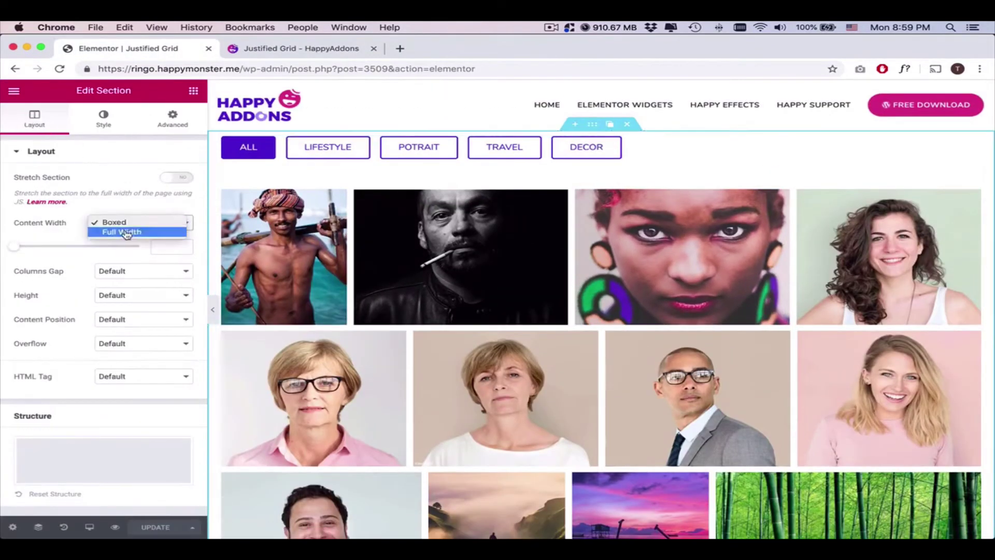
pyautogui.click(301, 54)
pyautogui.press('super+r')
pyautogui.scroll(-2, 561, 300)
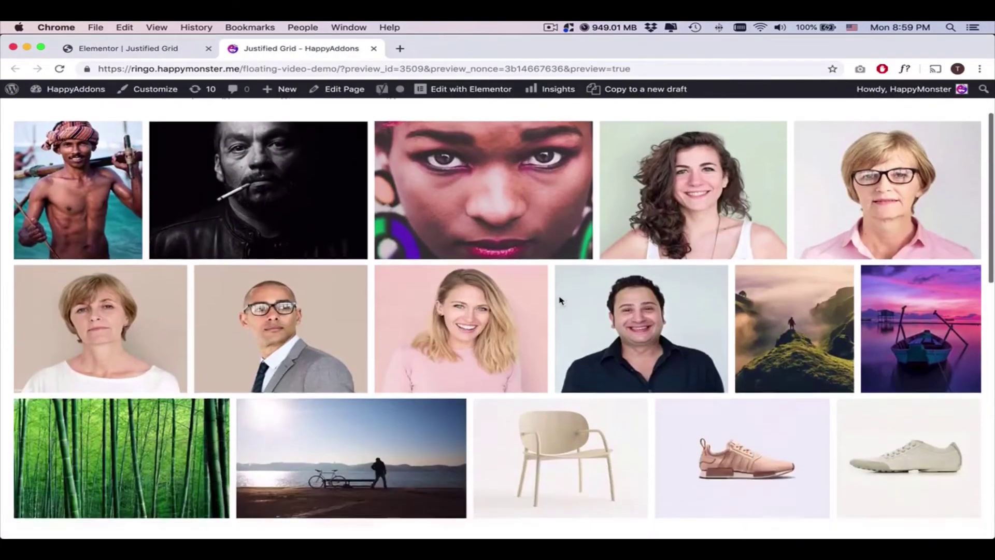
pyautogui.scroll(-2, 560, 300)
pyautogui.scroll(3, 546, 417)
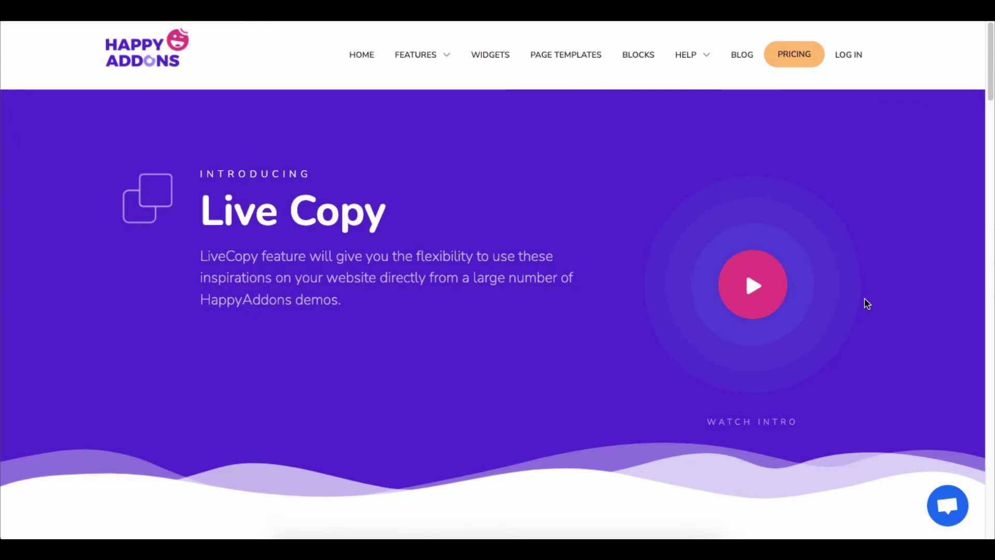
pyautogui.scroll(-3, 867, 304)
pyautogui.scroll(-5, 867, 303)
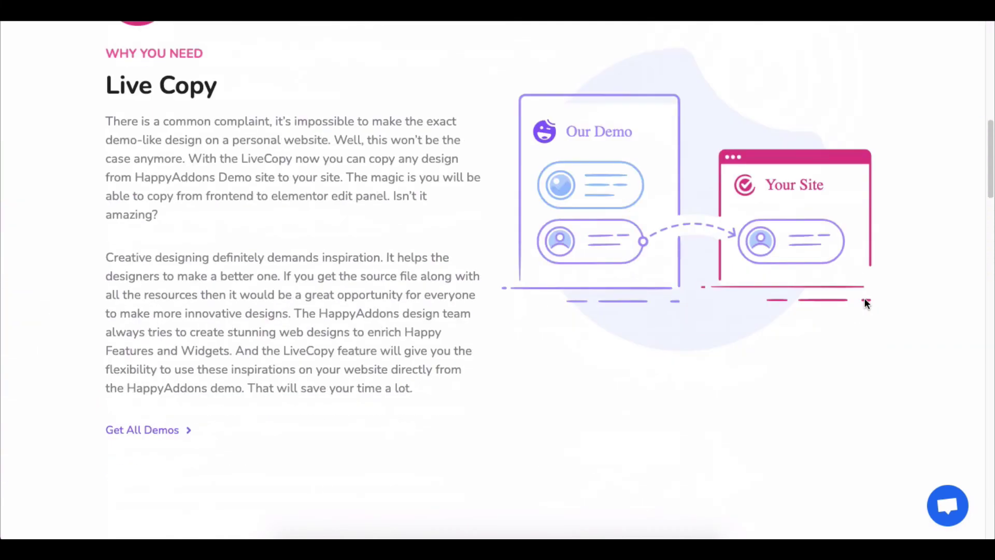
pyautogui.scroll(-4, 867, 303)
pyautogui.scroll(-5, 867, 303)
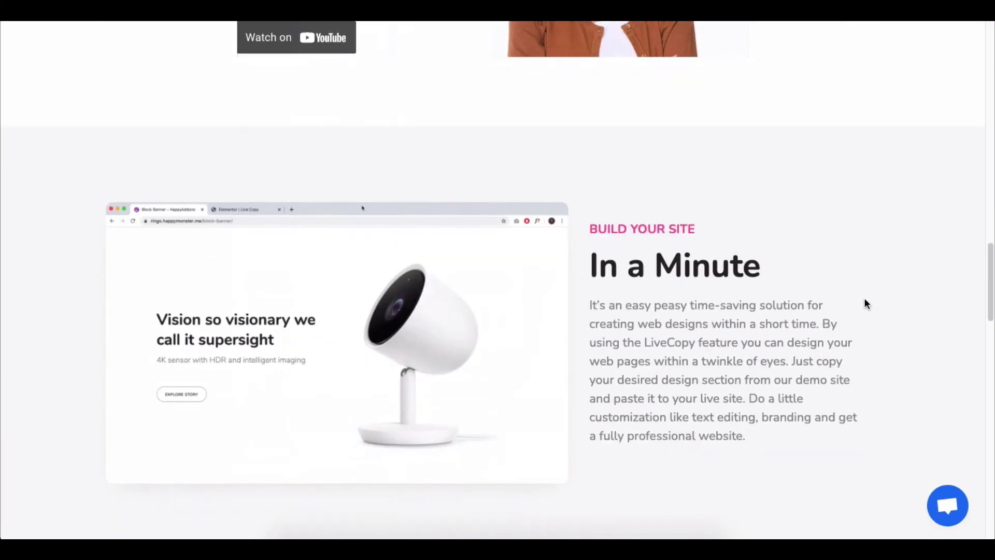
pyautogui.scroll(-3, 867, 304)
pyautogui.scroll(-3, 867, 304)
pyautogui.scroll(-2, 867, 303)
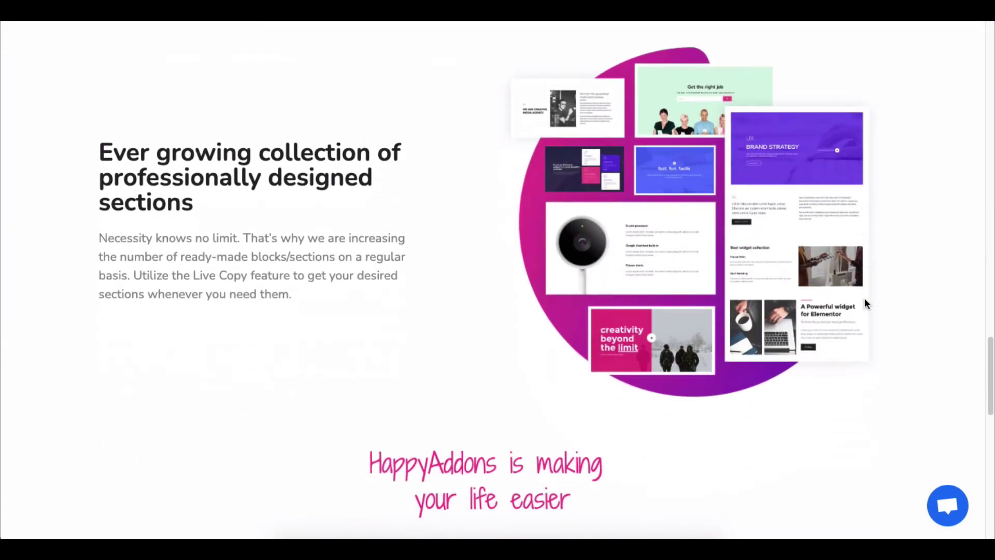
pyautogui.scroll(2, 867, 304)
pyautogui.scroll(5, 866, 303)
pyautogui.scroll(3, 866, 303)
pyautogui.scroll(4, 867, 304)
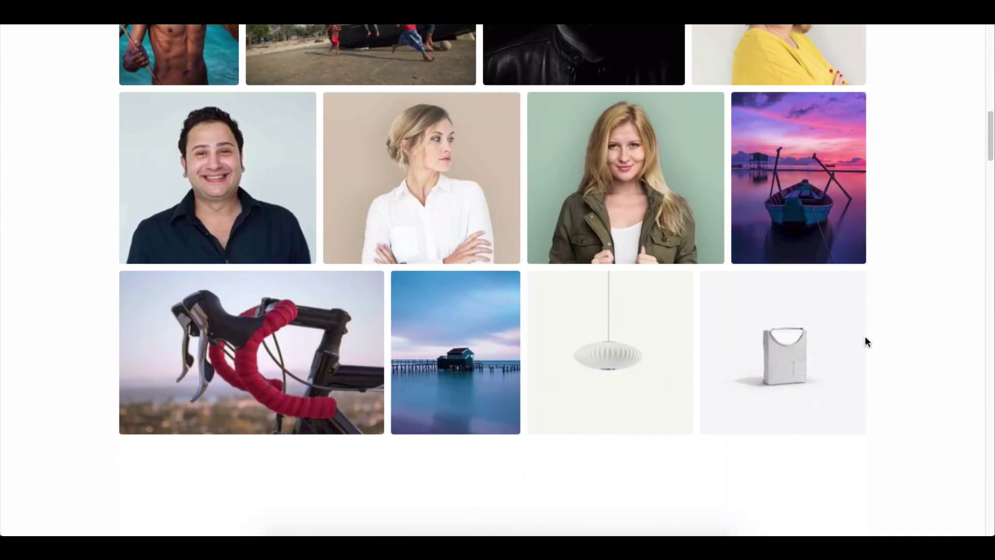
pyautogui.scroll(-3, 867, 342)
pyautogui.scroll(-4, 867, 342)
pyautogui.scroll(-5, 866, 342)
pyautogui.scroll(-1, 867, 342)
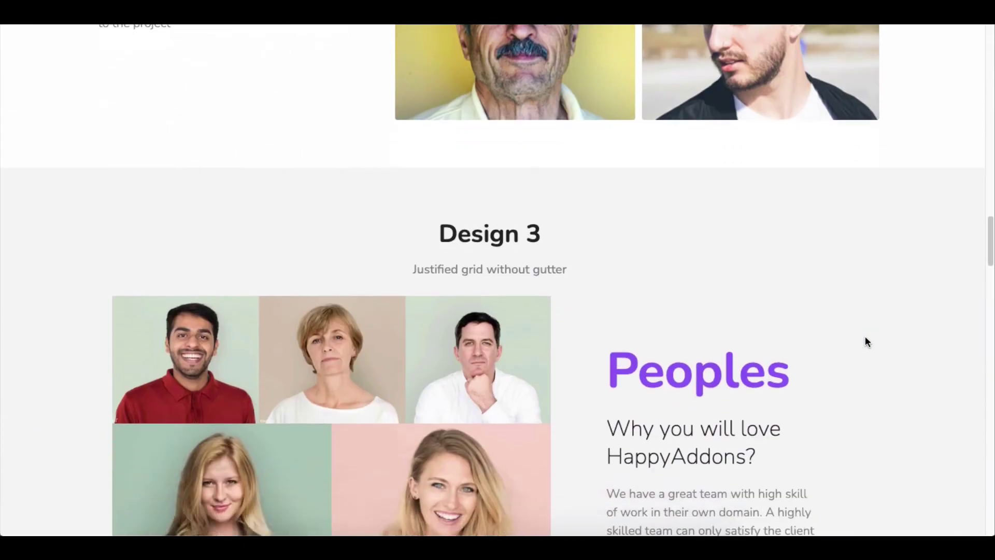
pyautogui.scroll(-2, 867, 343)
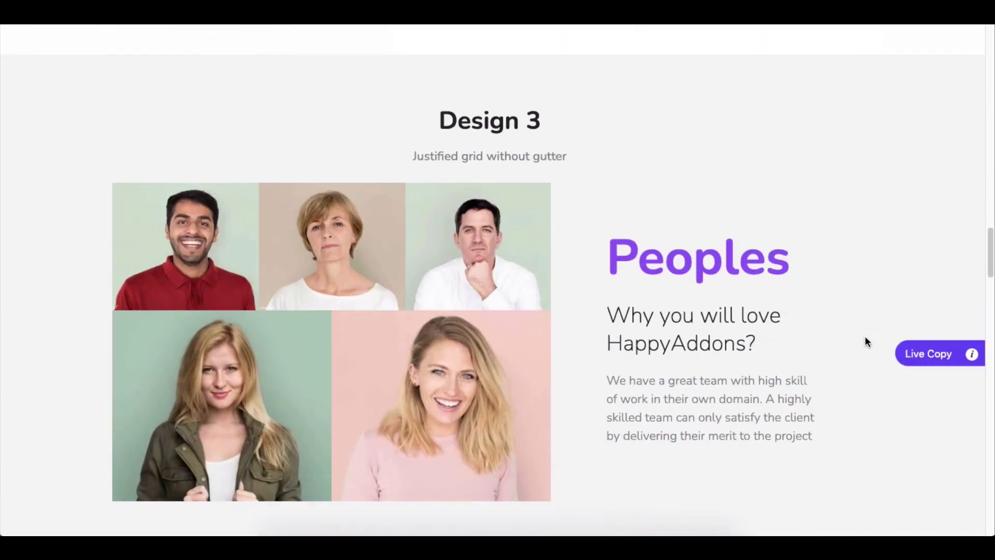
# Live Copy the Design 3 section from the Justified Grid demo.
pyautogui.click(925, 356)
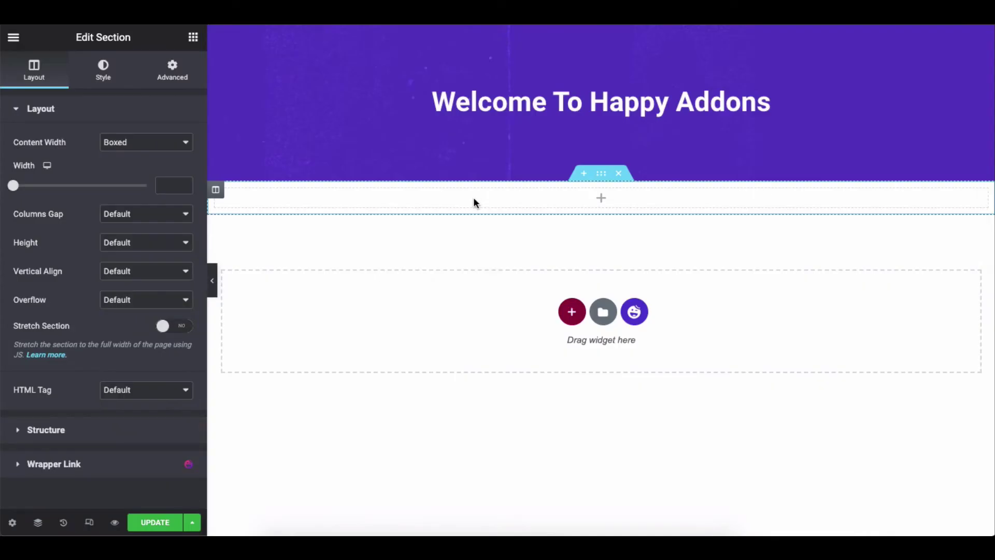
# Live Paste the Design 3 section into the empty column.
pyautogui.rightClick(476, 201)
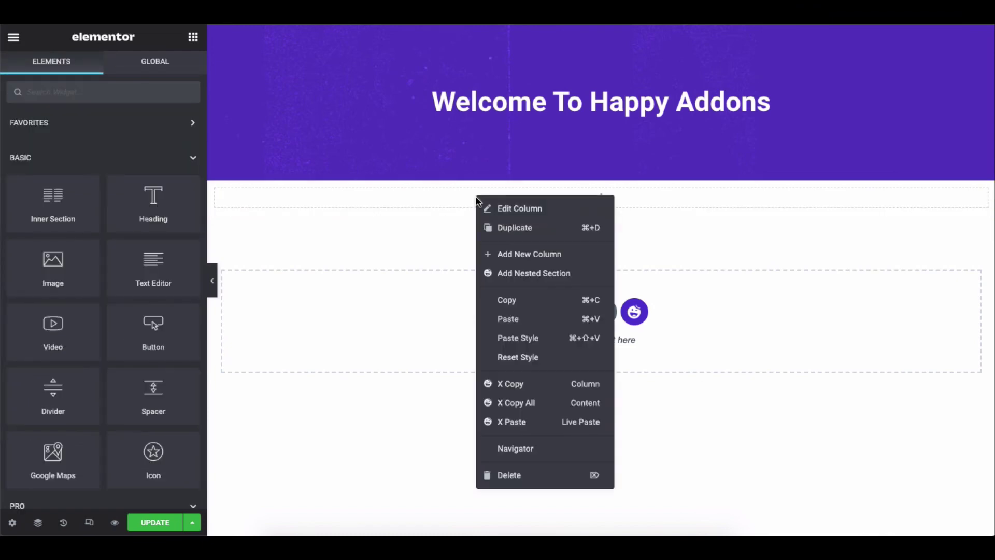
pyautogui.click(506, 423)
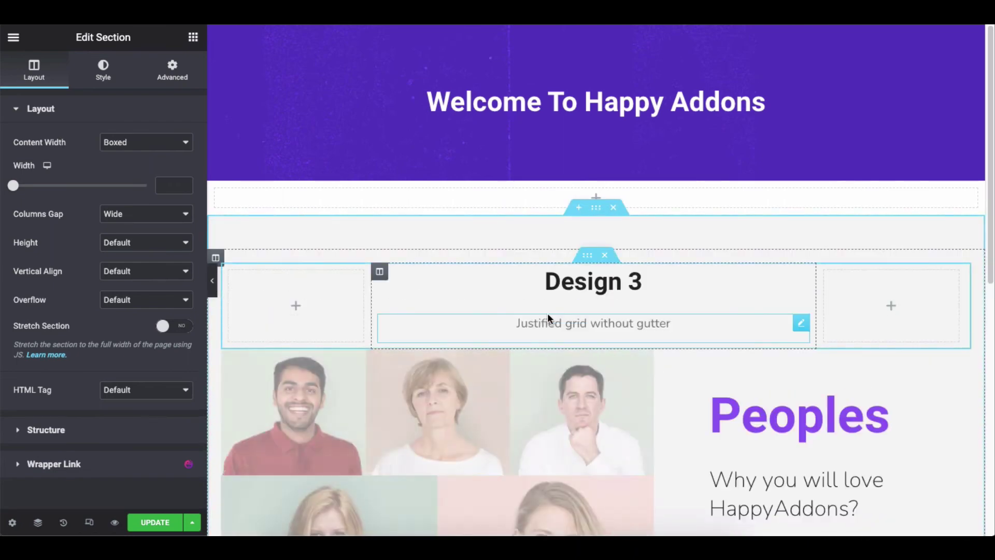
pyautogui.scroll(-2, 547, 313)
pyautogui.scroll(-2, 548, 313)
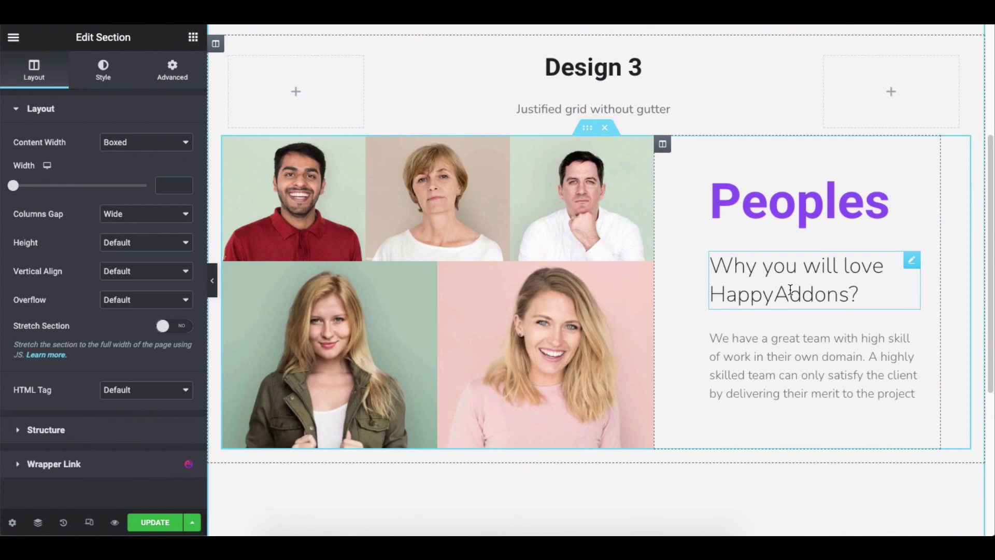
# Collapse the Elementor sidebar to preview the Design 3 section full-window.
pyautogui.click(213, 281)
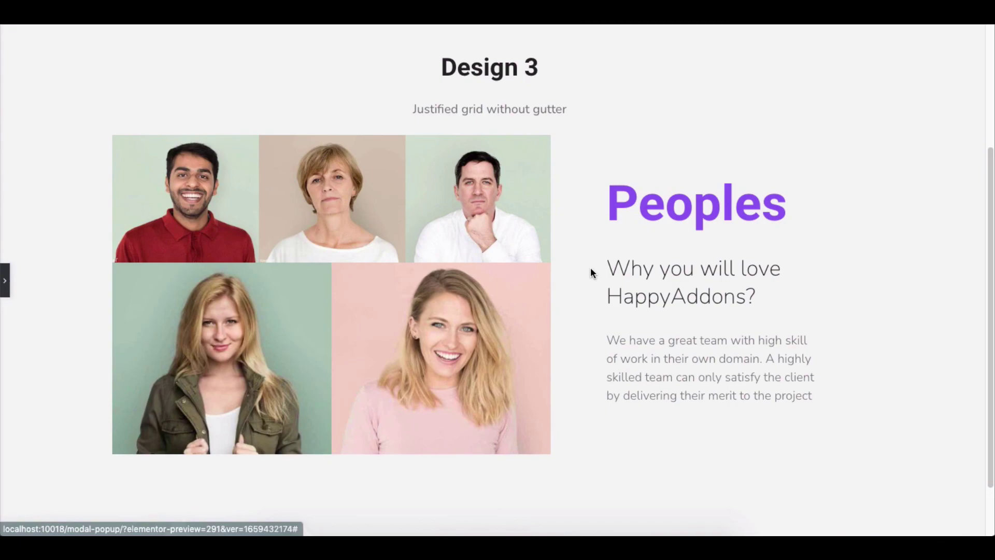